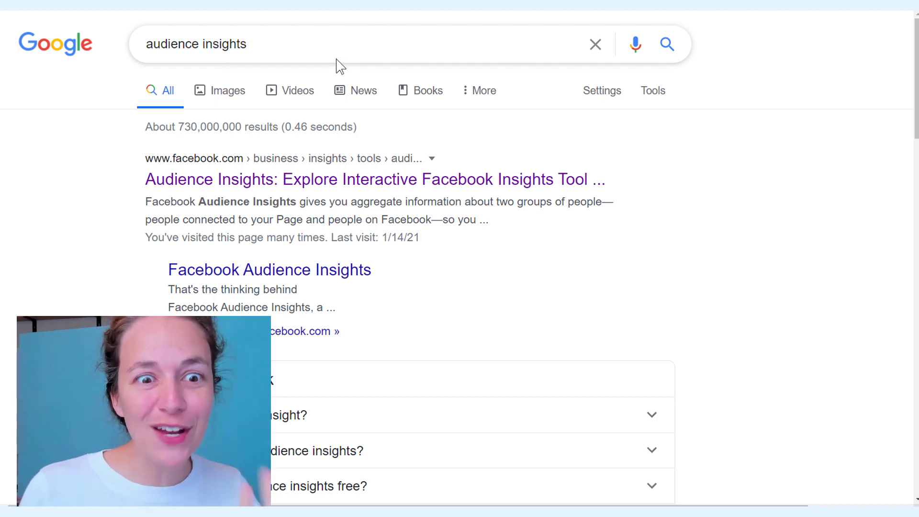
# Follow the Audience Insights search result through to the Audience Insights tool.
pyautogui.click(319, 189)
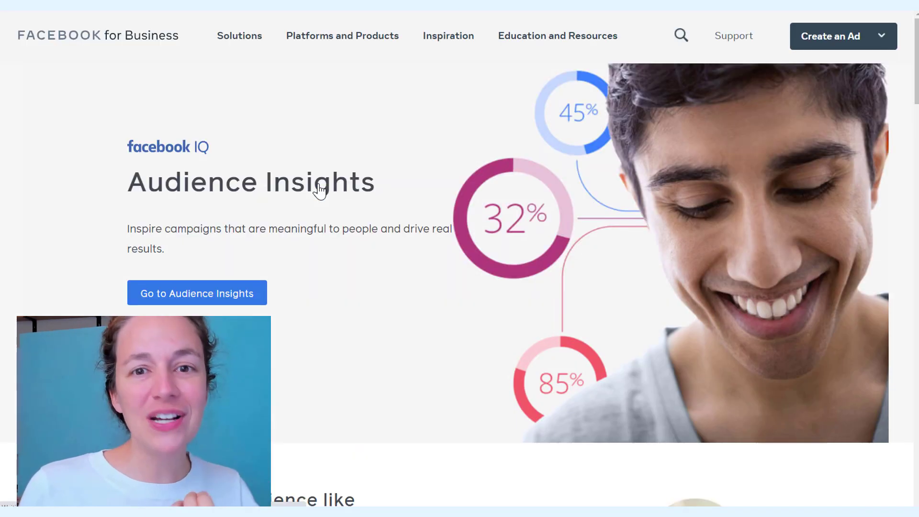
pyautogui.click(185, 299)
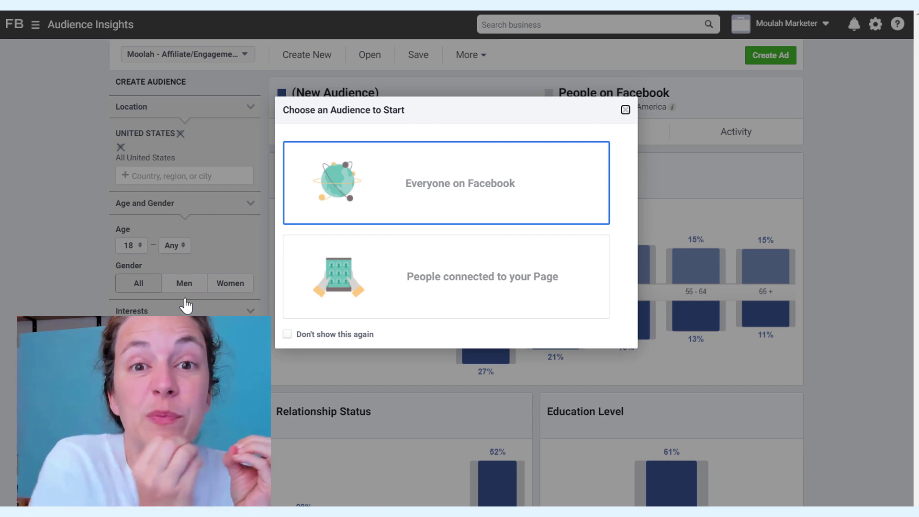
# Start from Everyone on Facebook, set minimum age to 25 and add the Health & wellness interest.
pyautogui.click(492, 200)
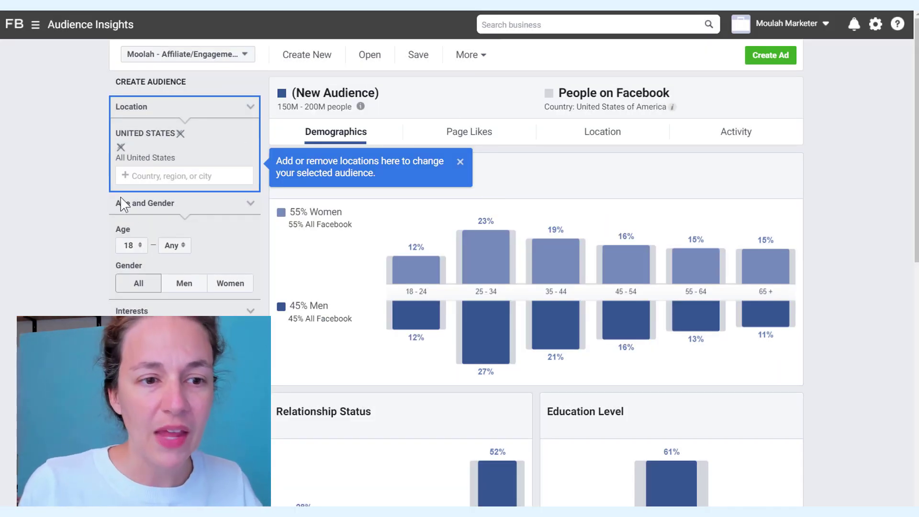
pyautogui.scroll(-3, 115, 163)
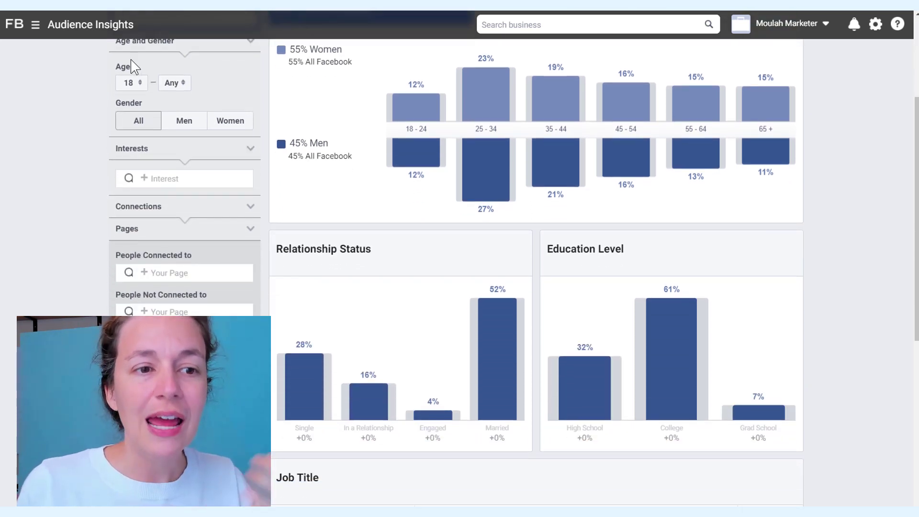
pyautogui.click(142, 84)
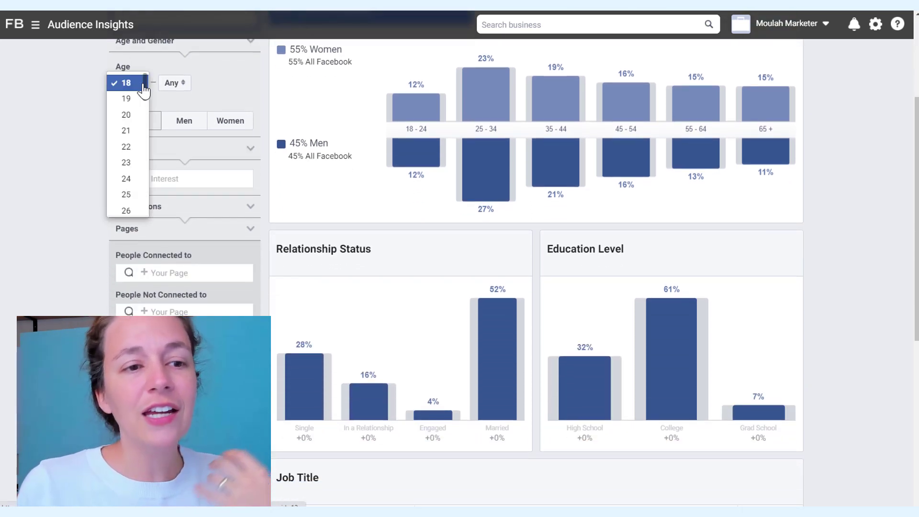
pyautogui.click(123, 195)
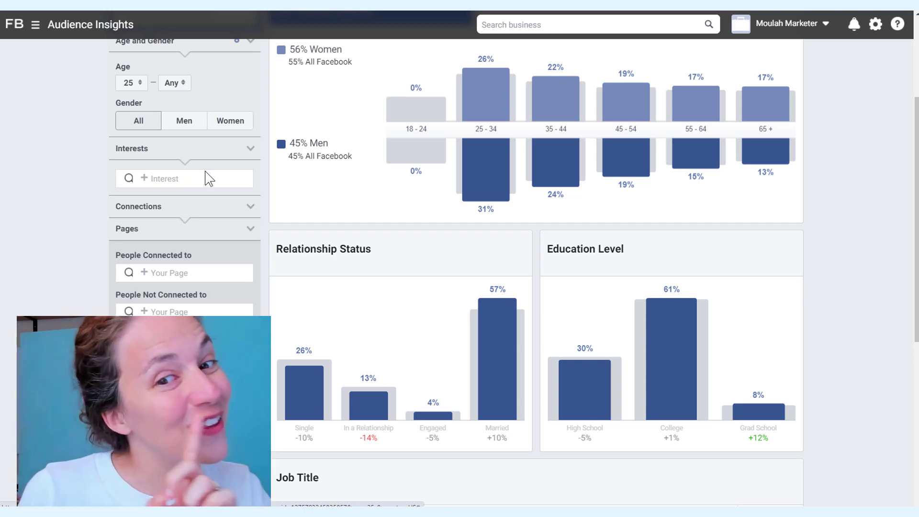
pyautogui.click(176, 182)
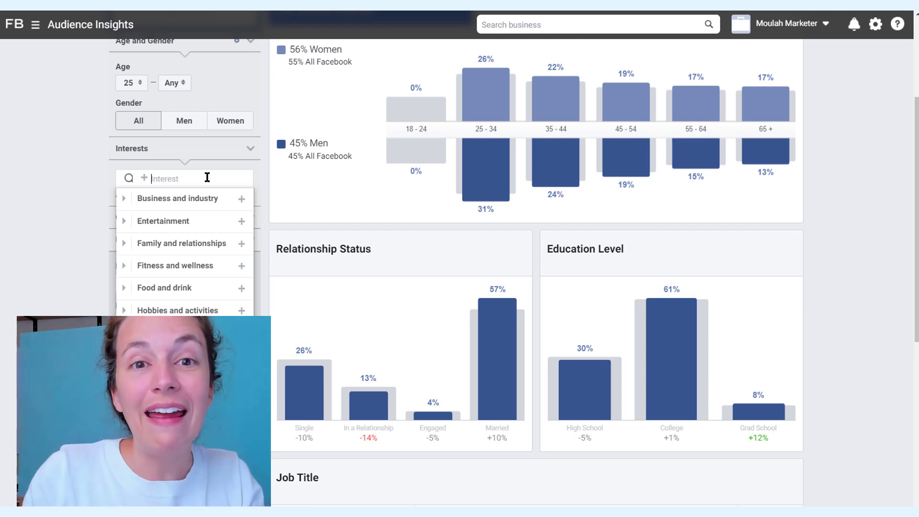
pyautogui.write('health')
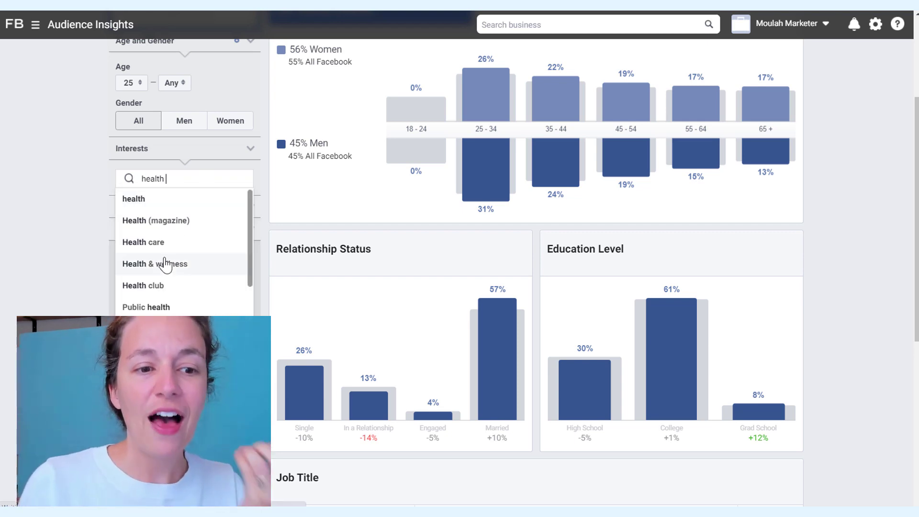
pyautogui.click(168, 262)
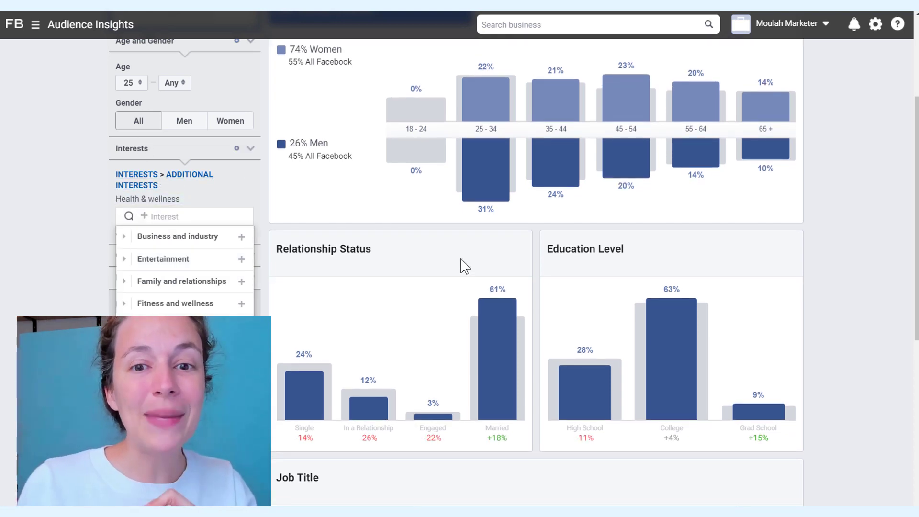
pyautogui.scroll(3, 574, 240)
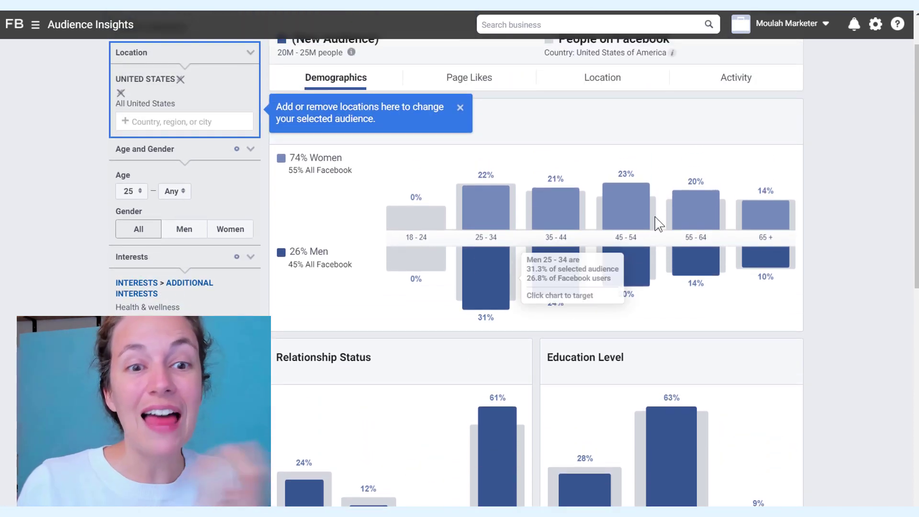
# Dismiss the location tip and review the audience's Page Likes and Activity statistics.
pyautogui.click(460, 113)
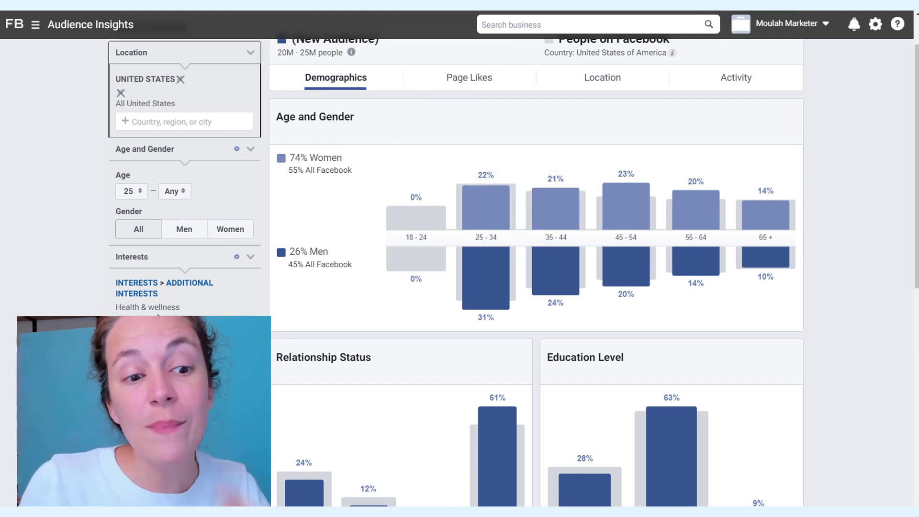
pyautogui.moveTo(148, 310)
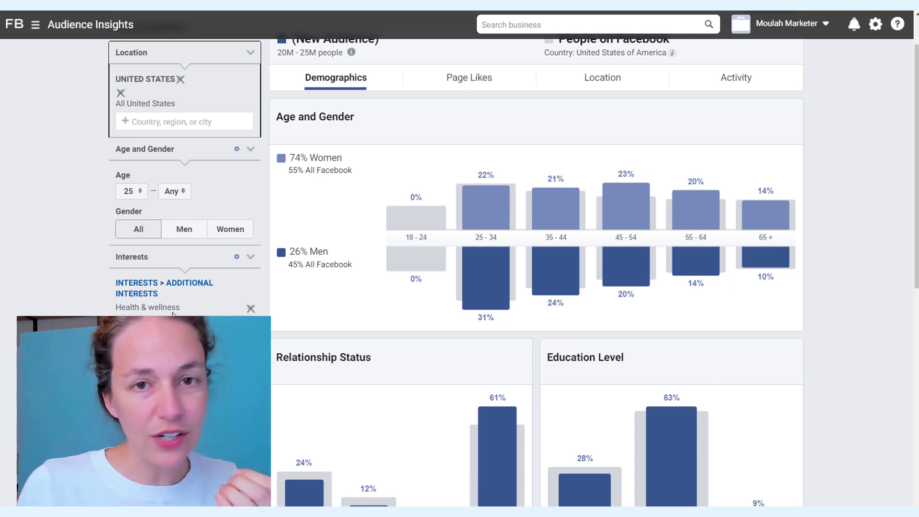
pyautogui.click(467, 81)
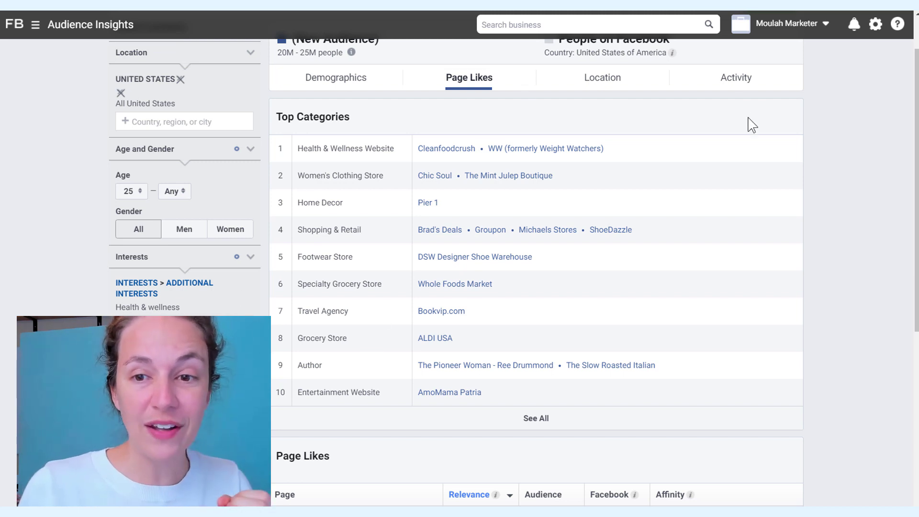
pyautogui.click(739, 87)
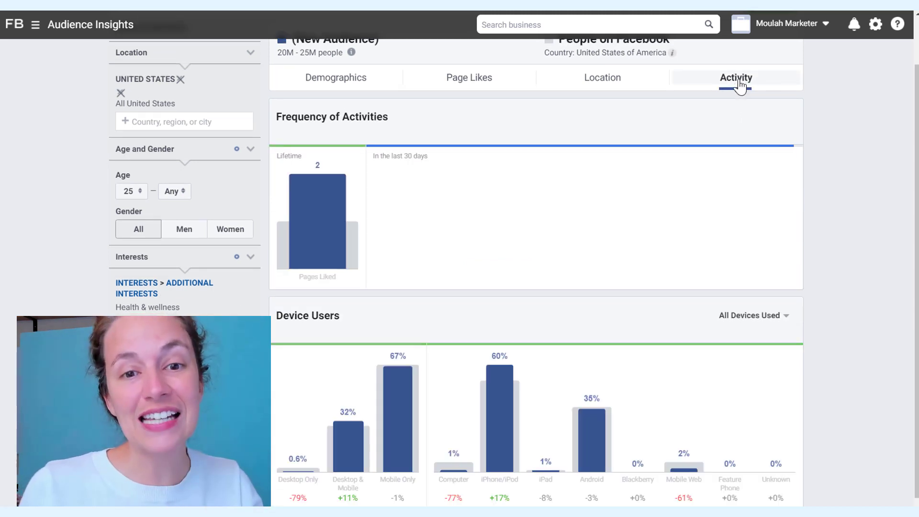
pyautogui.moveTo(439, 259)
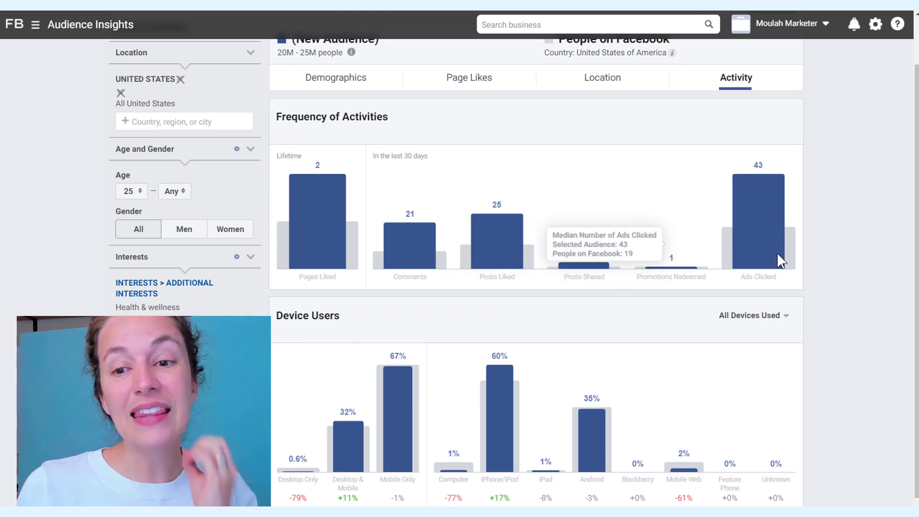
pyautogui.moveTo(779, 248)
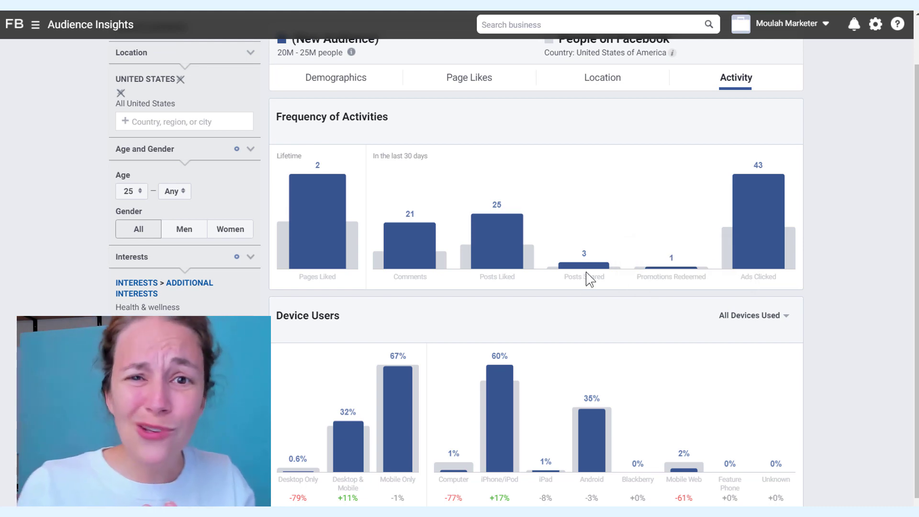
pyautogui.moveTo(400, 256)
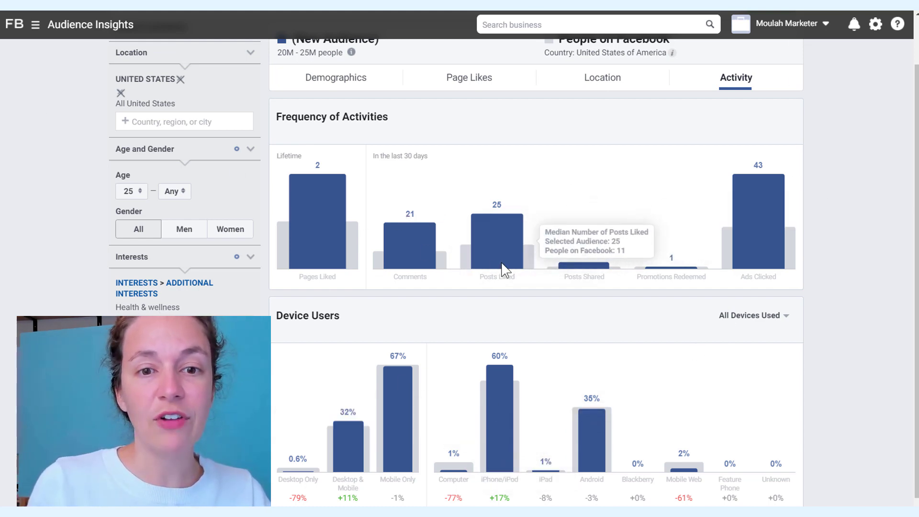
# Back on Page Likes, expand the full Top Categories list and scroll through it.
pyautogui.click(483, 87)
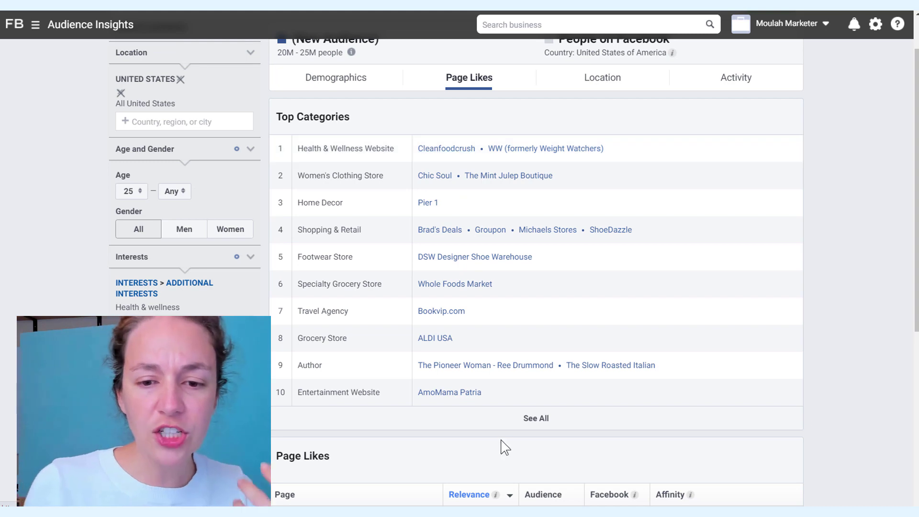
pyautogui.click(534, 416)
pyautogui.scroll(-2, 532, 411)
pyautogui.scroll(-4, 529, 311)
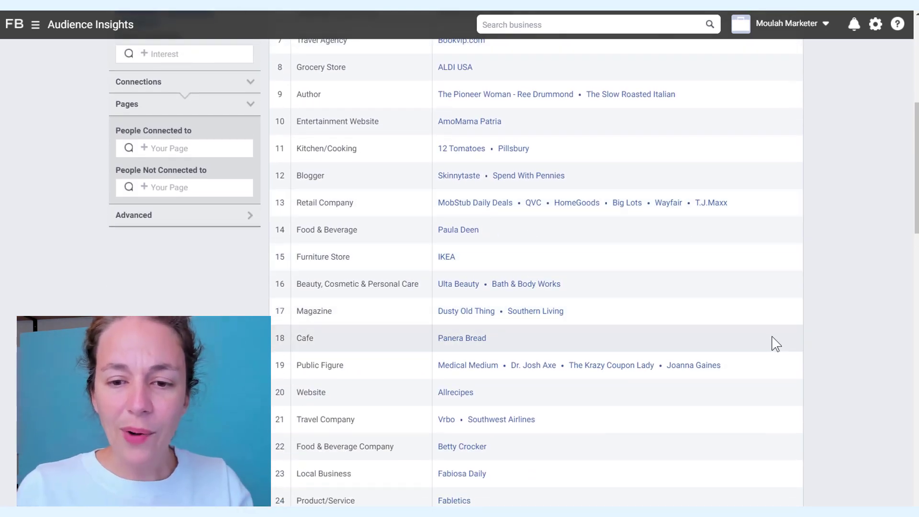
pyautogui.scroll(-4, 728, 324)
pyautogui.scroll(-3, 577, 268)
pyautogui.scroll(-2, 577, 264)
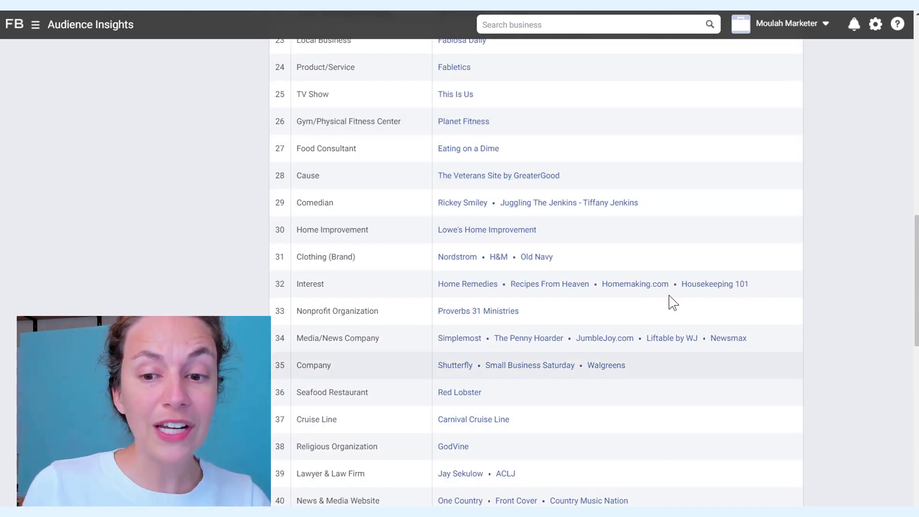
pyautogui.scroll(-2, 656, 289)
pyautogui.scroll(6, 584, 316)
pyautogui.scroll(8, 598, 326)
pyautogui.scroll(2, 593, 184)
pyautogui.scroll(1, 593, 183)
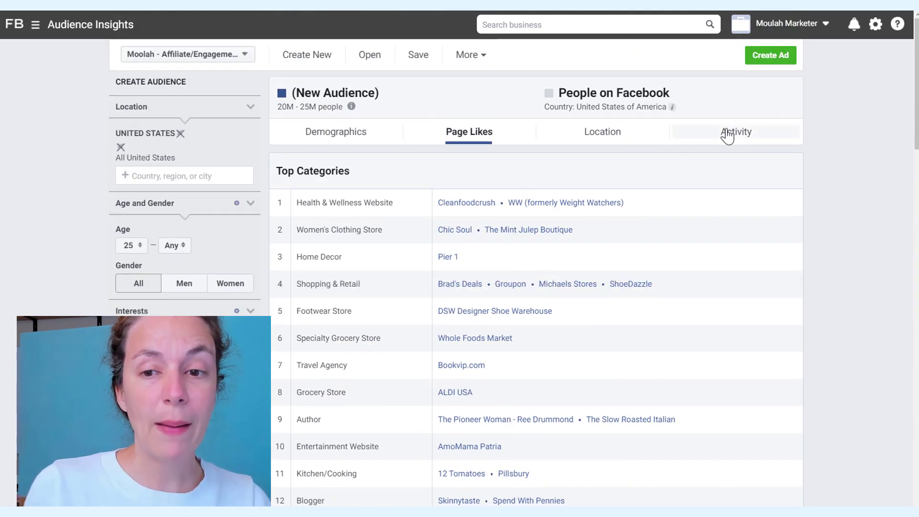
# On Activity, search interests for 'Planet fin' and remove the household income interest added by mistake.
pyautogui.click(733, 136)
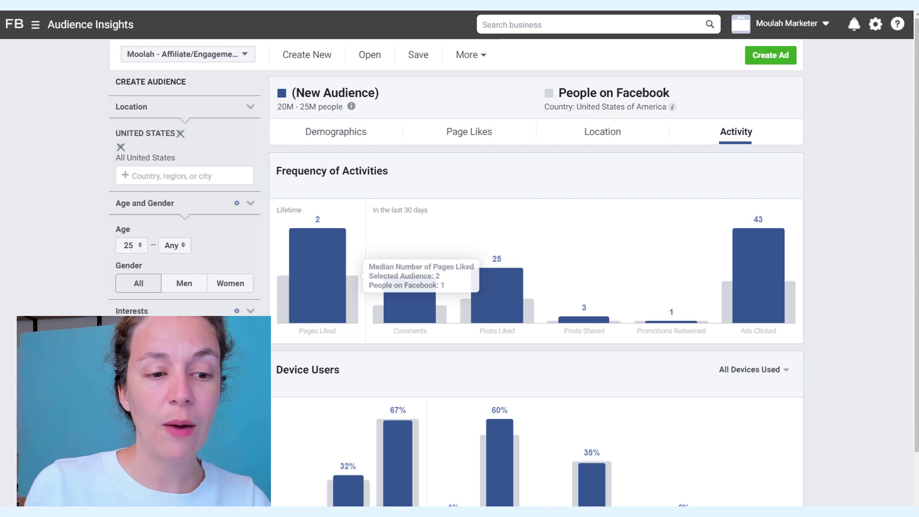
pyautogui.write('Planet fin')
pyautogui.press('BackSpace')
pyautogui.press('Return')
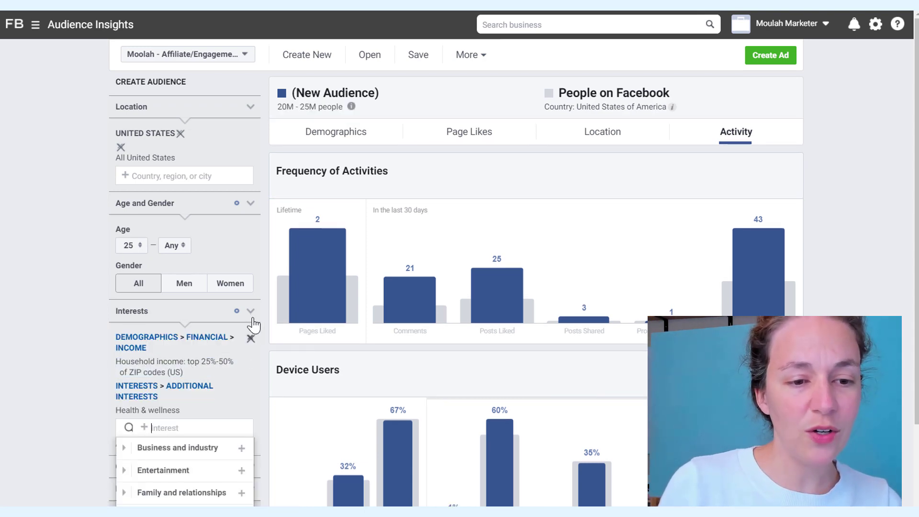
pyautogui.click(251, 339)
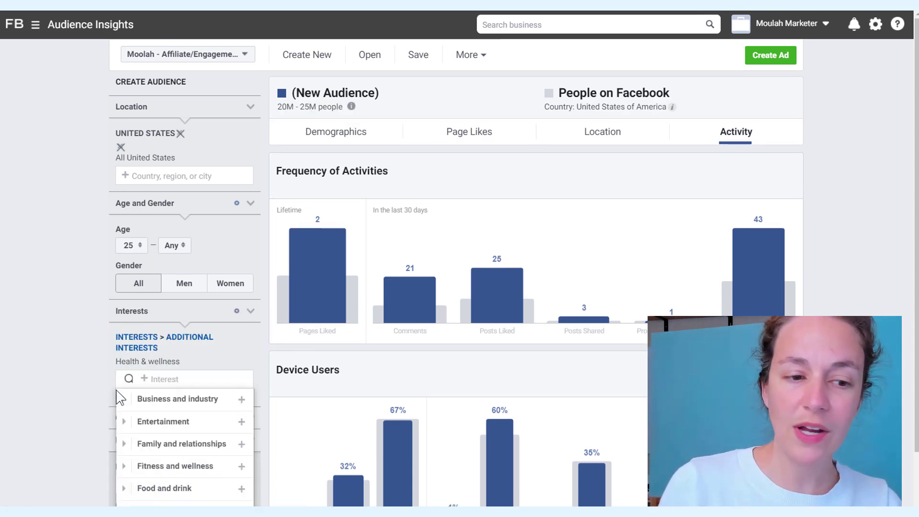
# Add Planet Fitness as an interest, dropping the employer entry and removing Health & wellness.
pyautogui.click(154, 381)
pyautogui.write('planet fit')
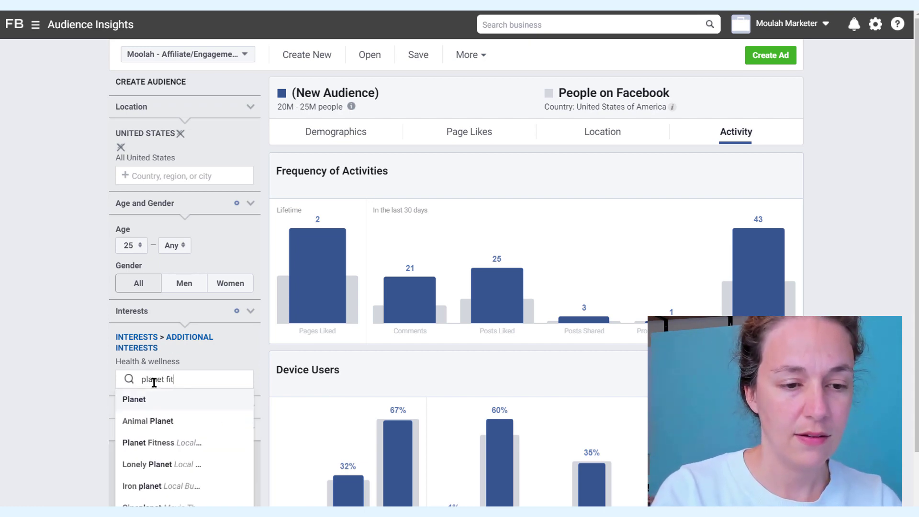
pyautogui.click(153, 399)
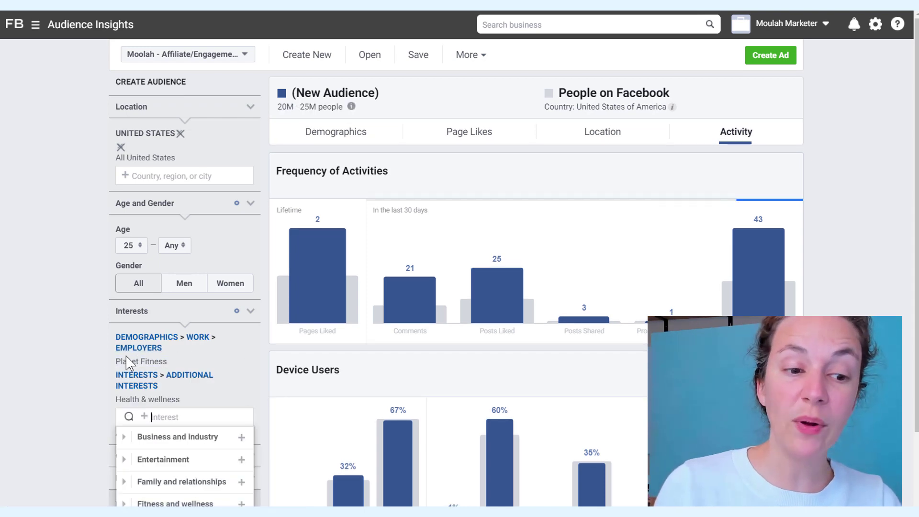
pyautogui.click(251, 339)
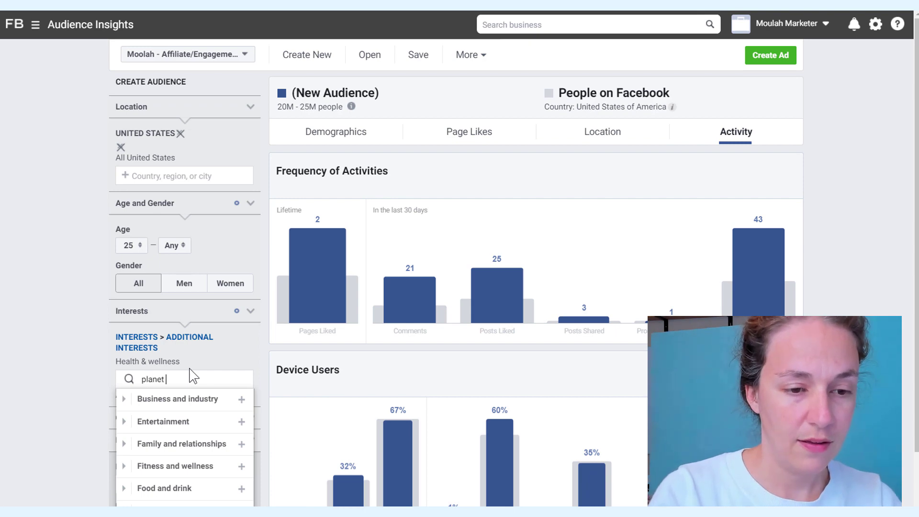
pyautogui.write('fitnes')
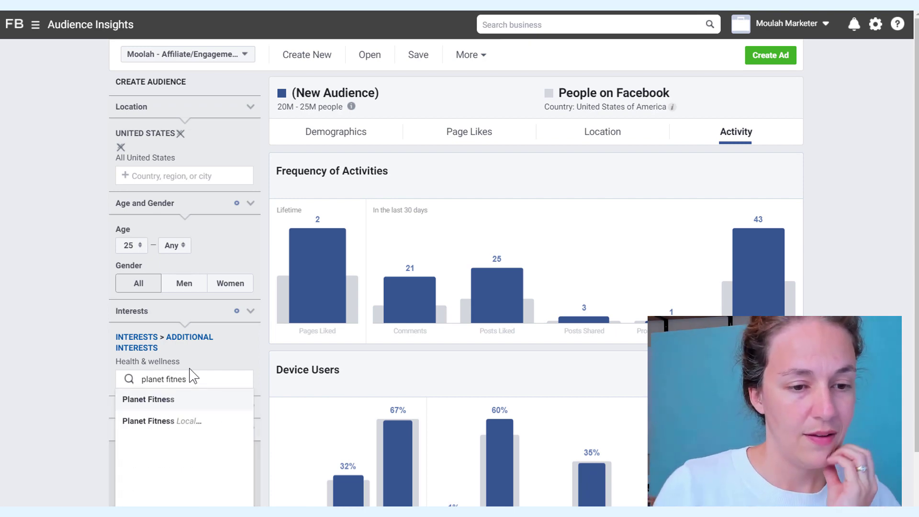
pyautogui.click(153, 425)
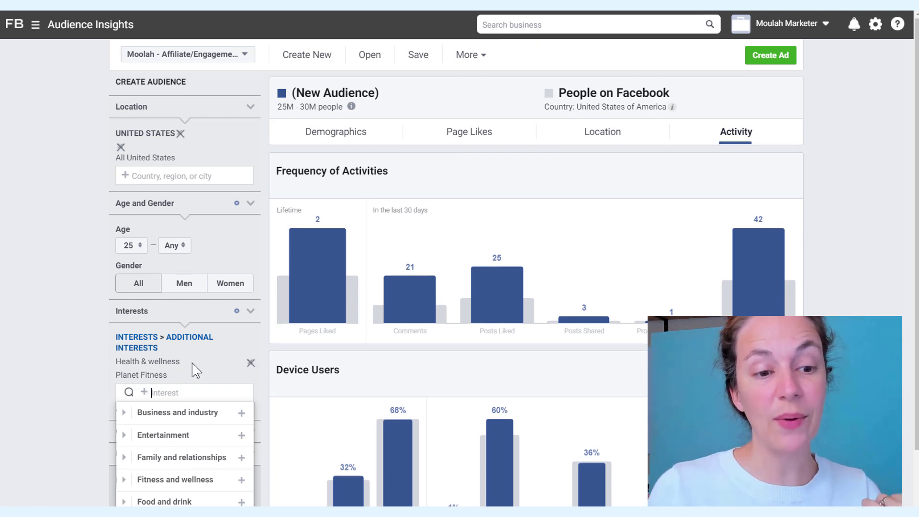
pyautogui.moveTo(402, 290)
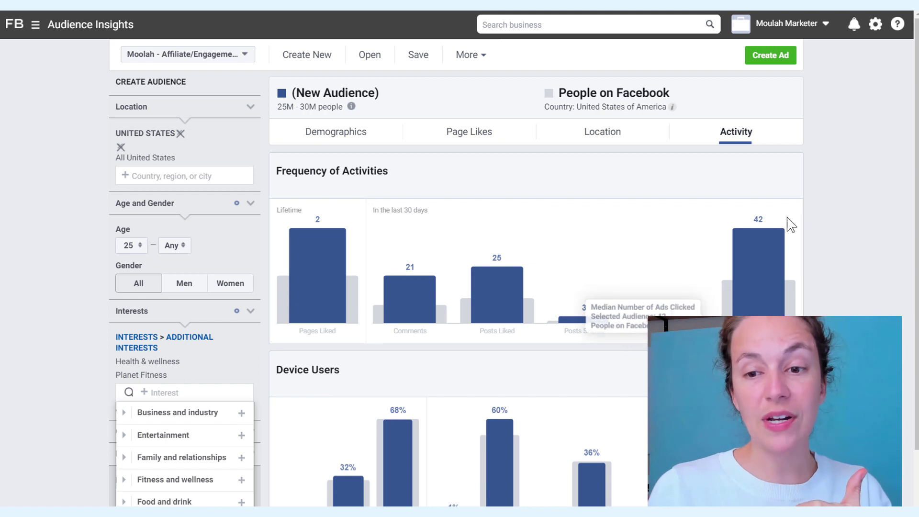
pyautogui.click(250, 362)
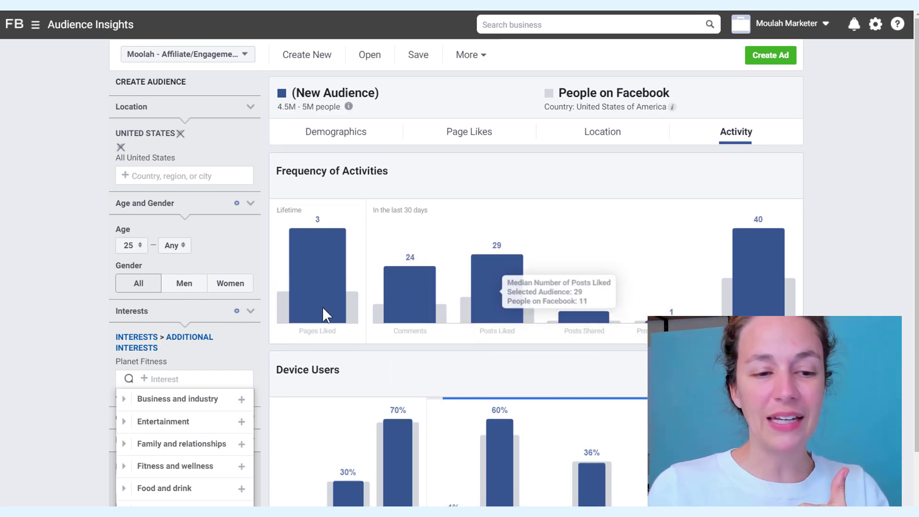
# Swap Planet Fitness for a Beachbody interest, check Page Likes and Activity, then remove Beachbody.
pyautogui.click(248, 362)
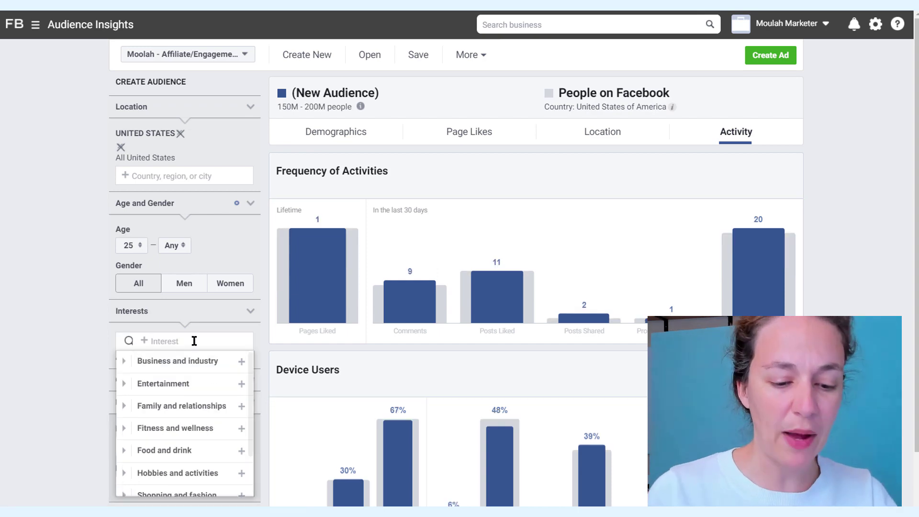
pyautogui.write('beachbody')
pyautogui.click(154, 361)
pyautogui.click(153, 404)
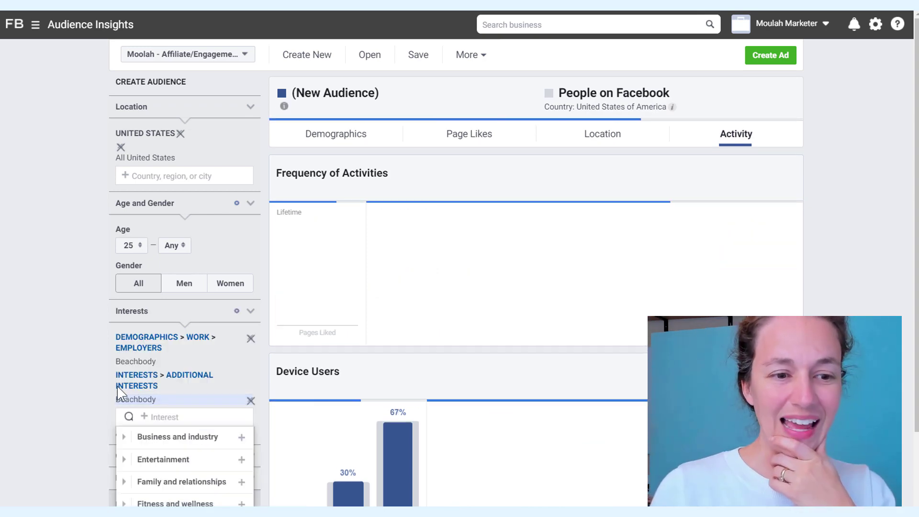
pyautogui.click(248, 339)
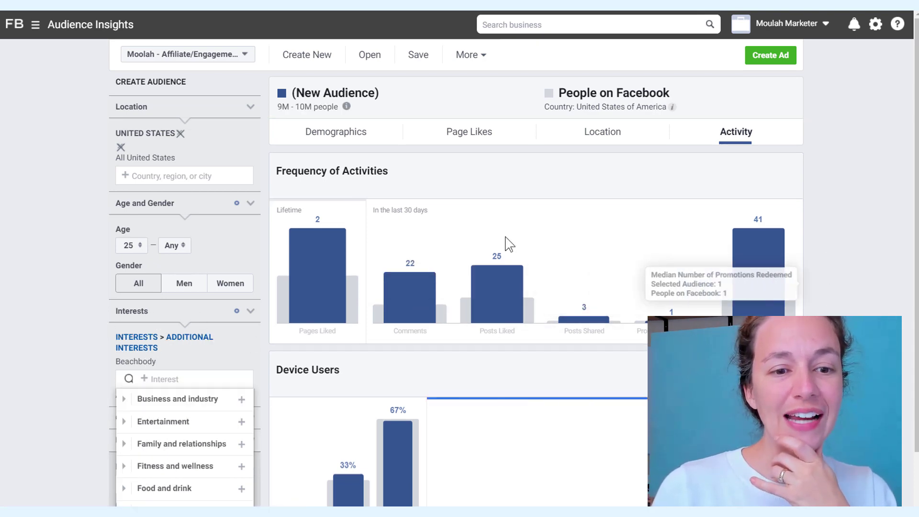
pyautogui.click(459, 131)
pyautogui.click(741, 137)
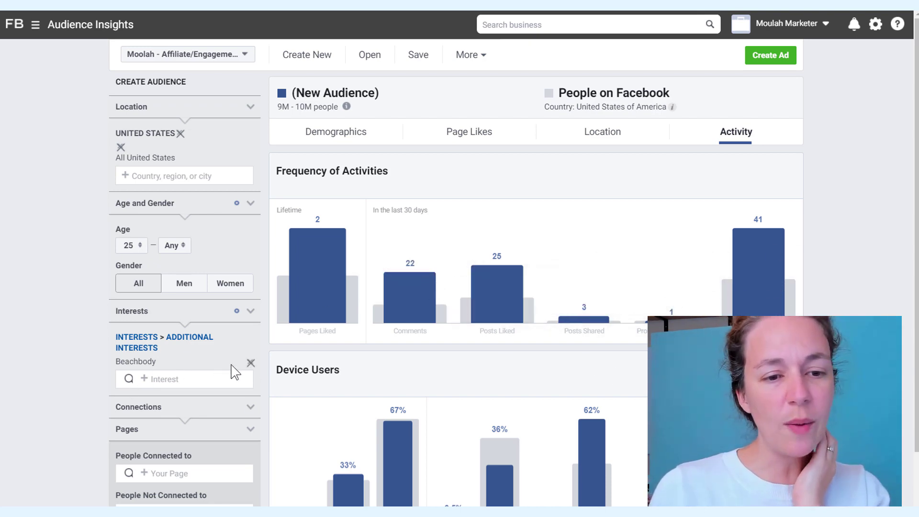
pyautogui.click(251, 362)
# Add Clean Food as the audience's interest.
pyautogui.click(191, 341)
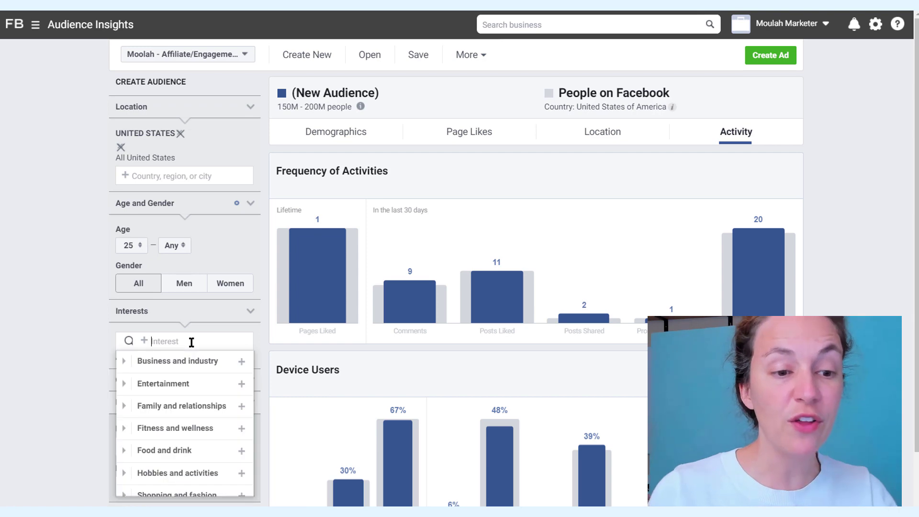
pyautogui.write('clean food')
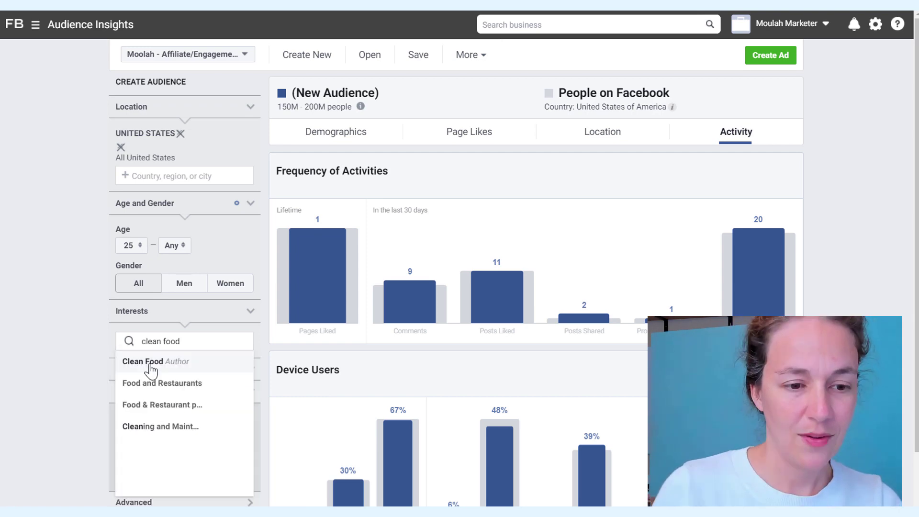
pyautogui.click(150, 365)
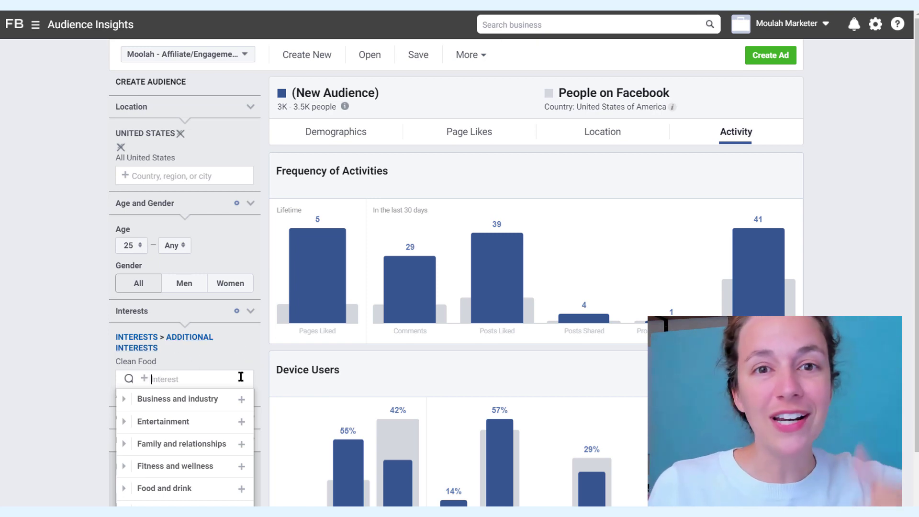
# Review the Clean Food audience's Page Likes and Activity charts.
pyautogui.click(471, 142)
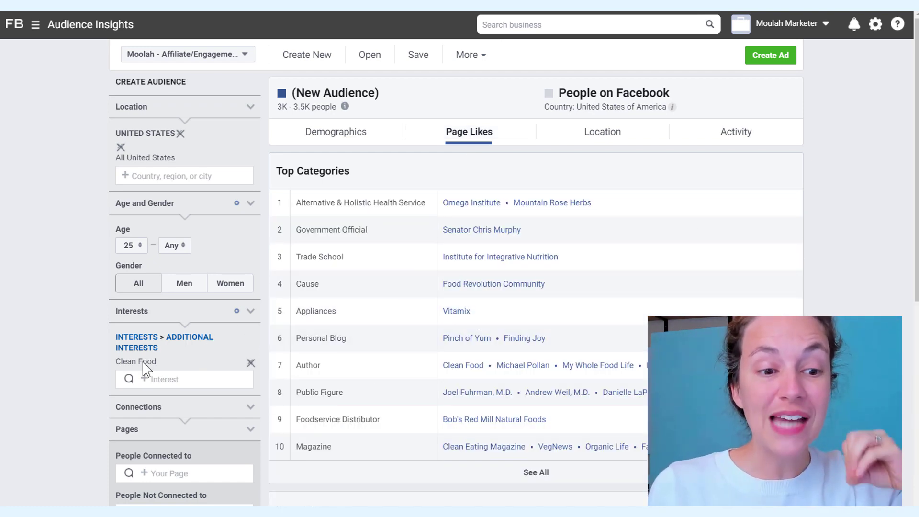
pyautogui.click(732, 133)
pyautogui.moveTo(485, 276)
pyautogui.moveTo(402, 292)
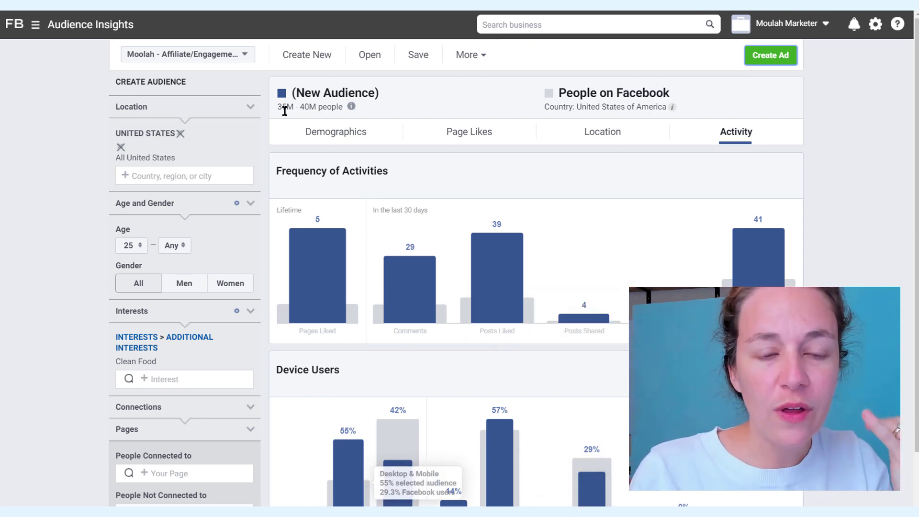
pyautogui.moveTo(346, 108)
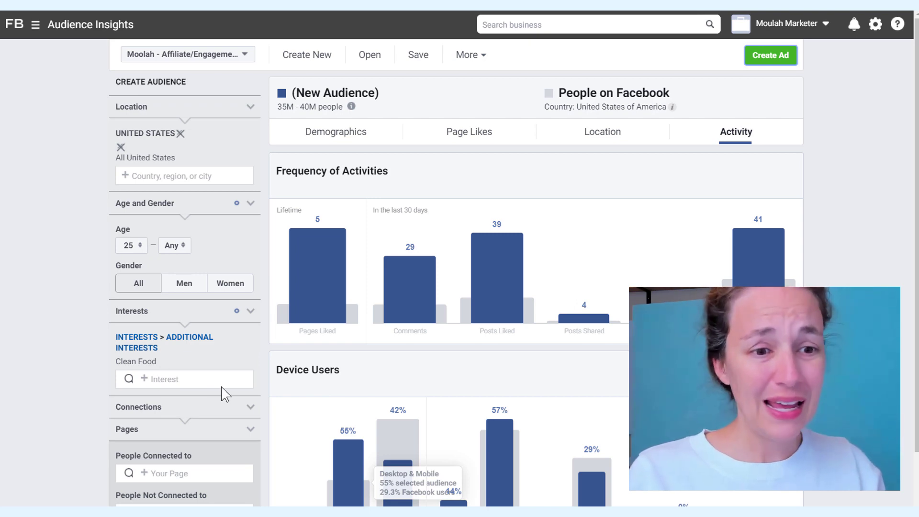
pyautogui.moveTo(502, 280)
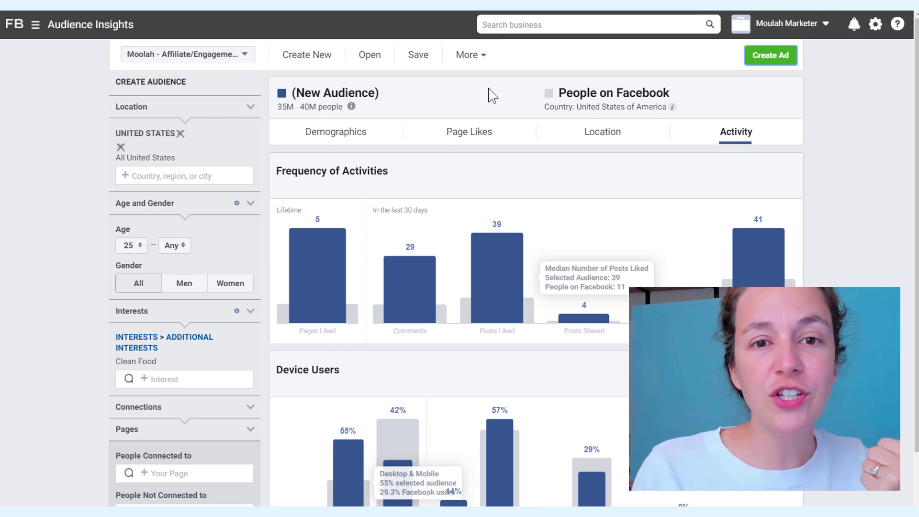
# Reach the Ads area through the sidebar's See More list and close the chat window.
pyautogui.rightClick(480, 7)
pyautogui.press('Escape')
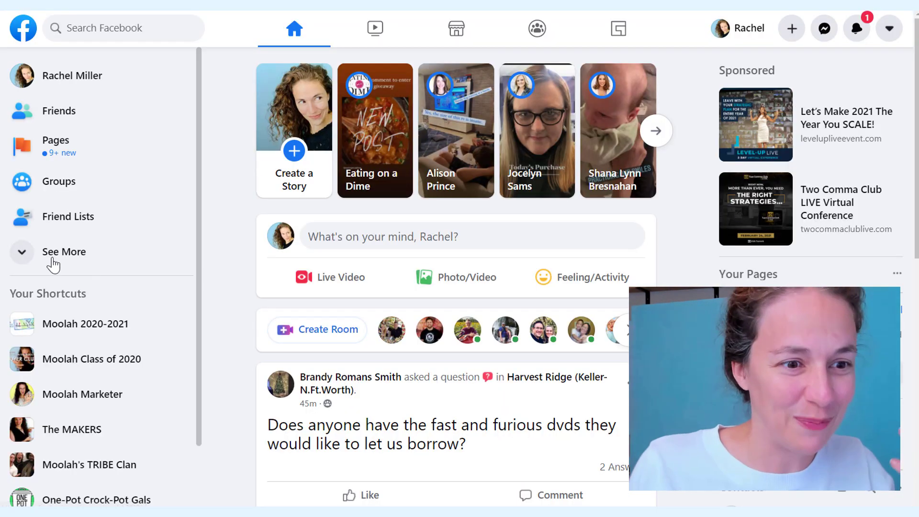
pyautogui.click(25, 251)
pyautogui.scroll(-2, 115, 210)
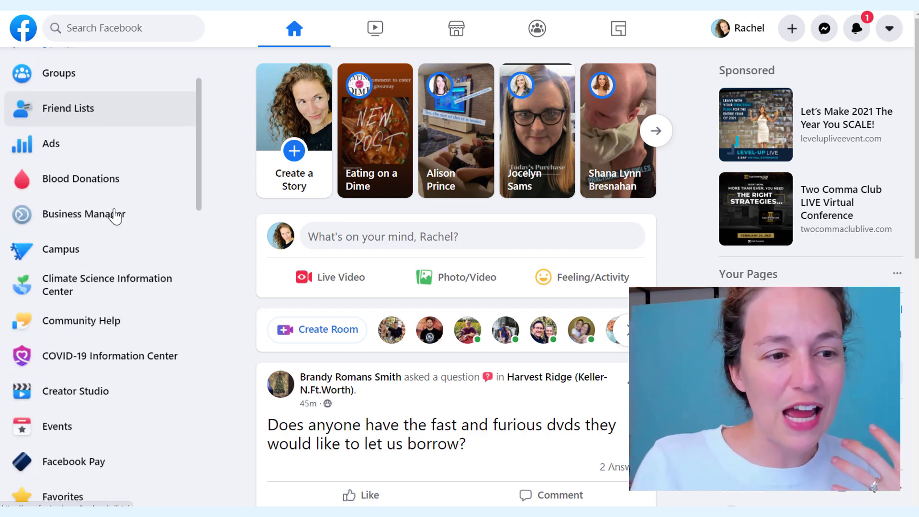
pyautogui.click(51, 157)
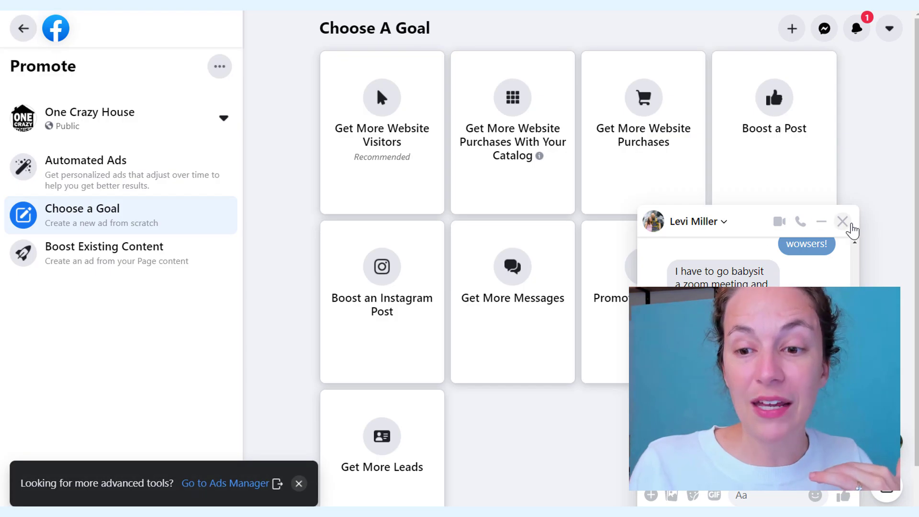
pyautogui.click(843, 223)
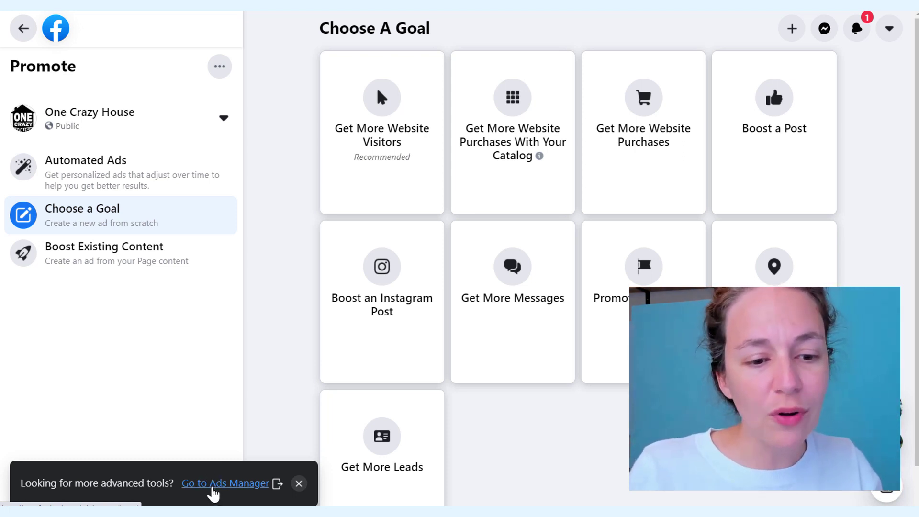
# In the full Ads Manager, create a new campaign with the Conversions objective and review its form.
pyautogui.click(213, 483)
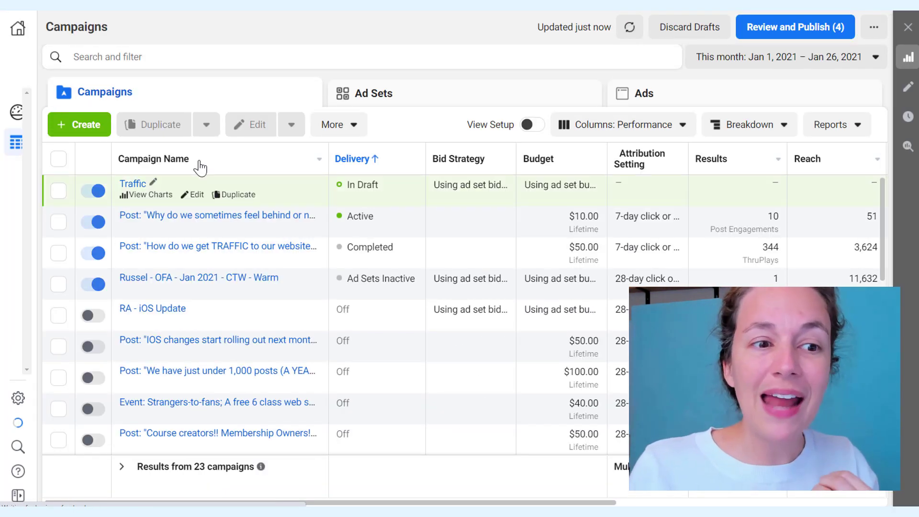
pyautogui.click(86, 132)
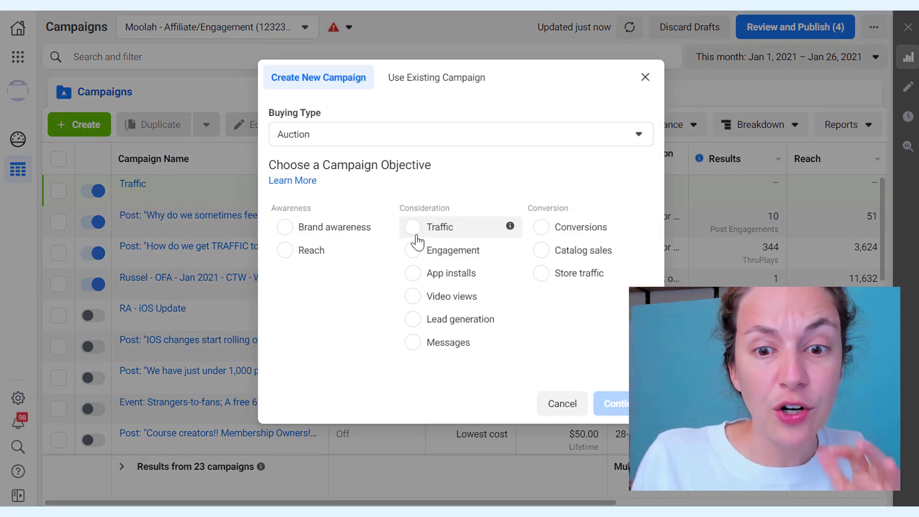
pyautogui.click(542, 226)
pyautogui.scroll(-2, 476, 293)
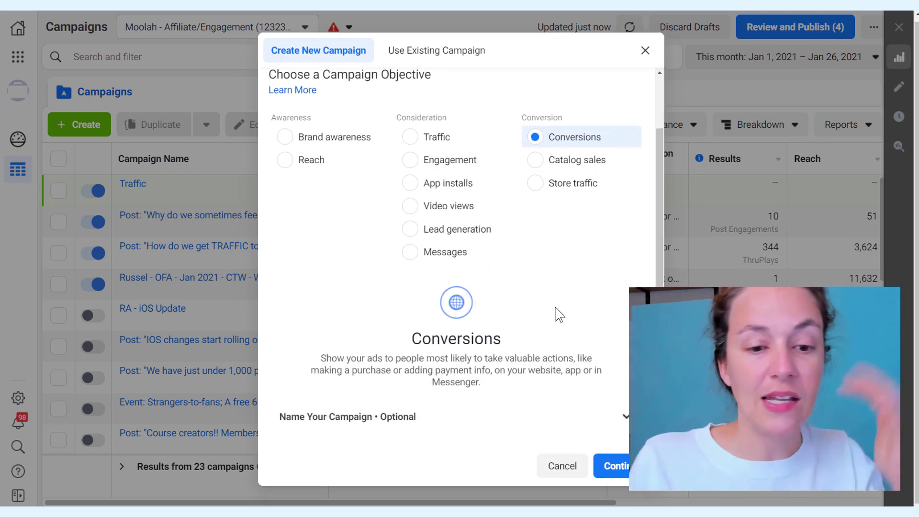
pyautogui.click(617, 465)
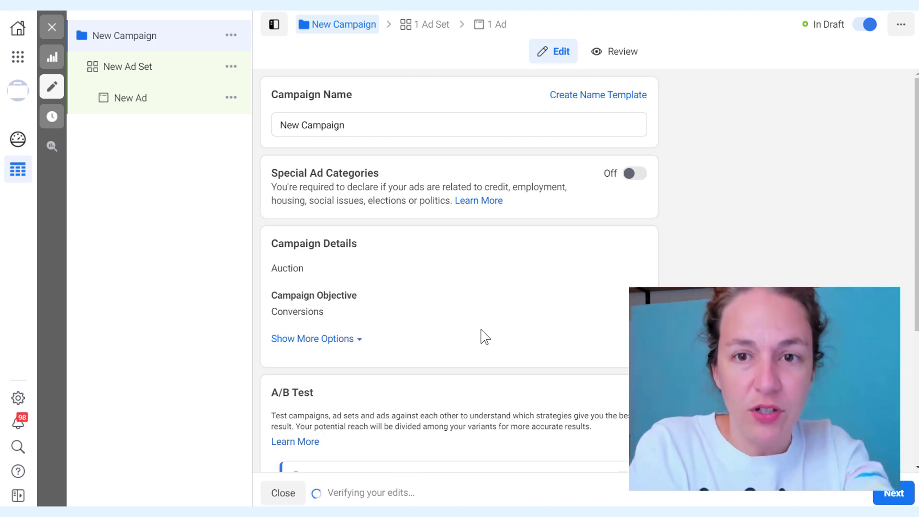
pyautogui.scroll(-4, 431, 158)
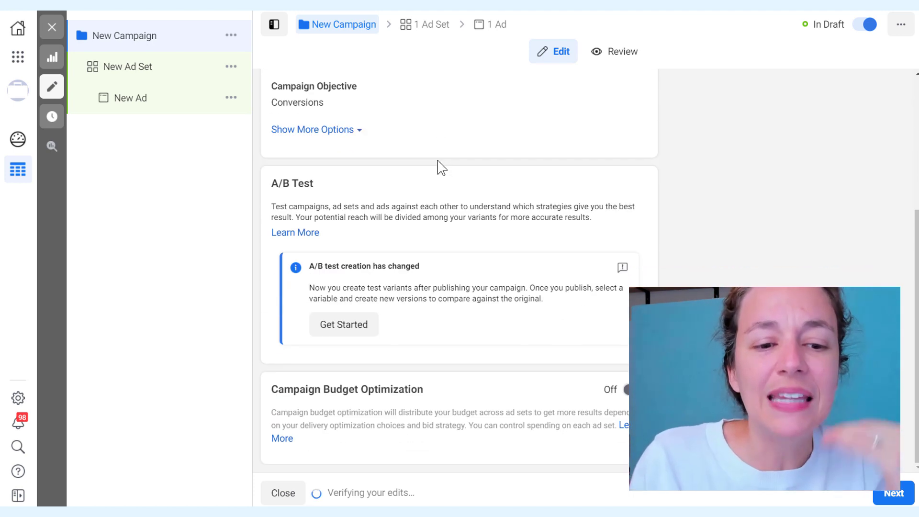
pyautogui.scroll(5, 593, 270)
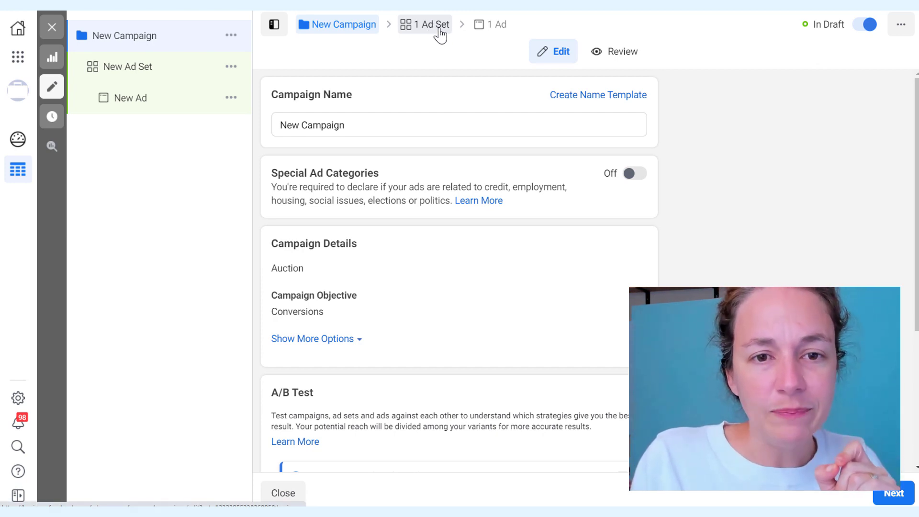
# In the ad set's locations, remove Puerto Rico and keep the 'living in or recently in' location type.
pyautogui.click(439, 33)
pyautogui.scroll(-12, 411, 176)
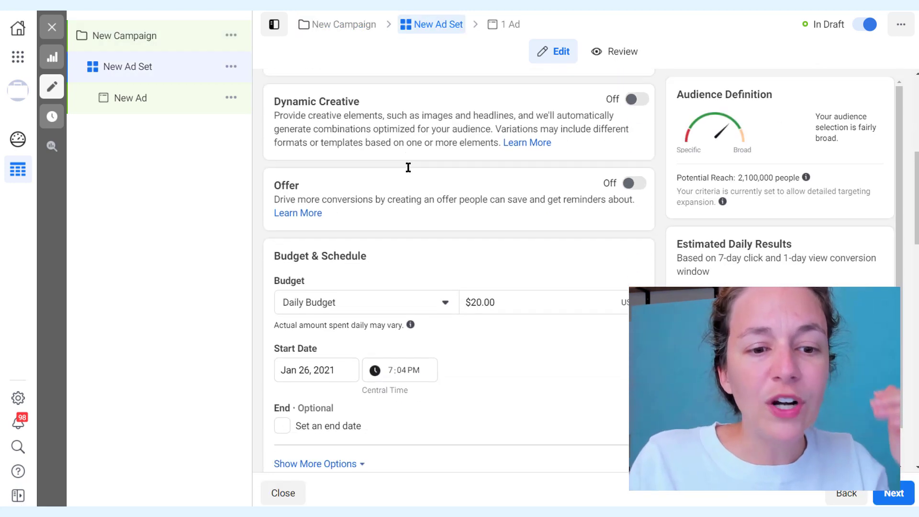
pyautogui.scroll(-2, 411, 175)
pyautogui.scroll(-5, 409, 175)
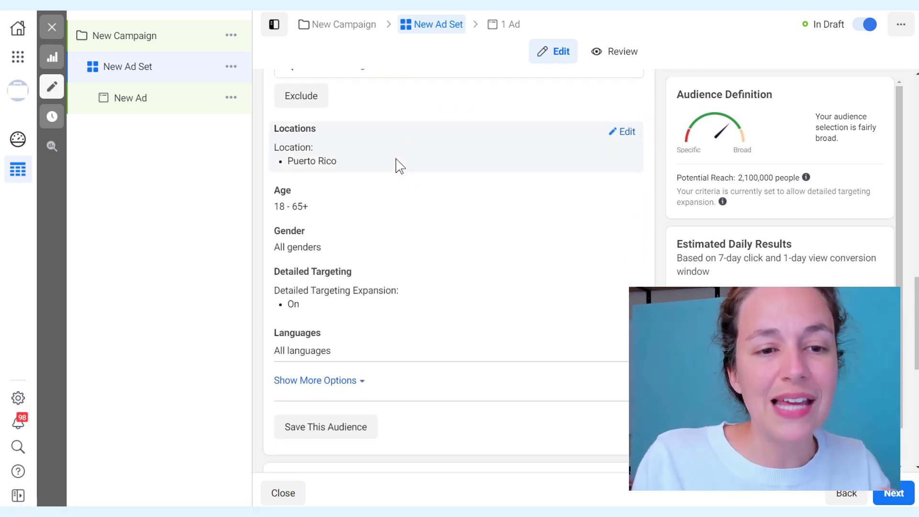
pyautogui.click(622, 132)
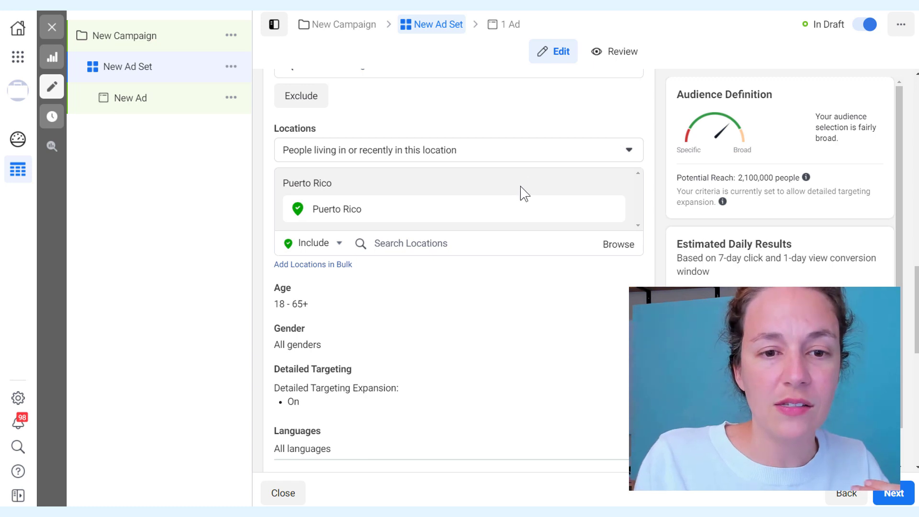
pyautogui.click(611, 208)
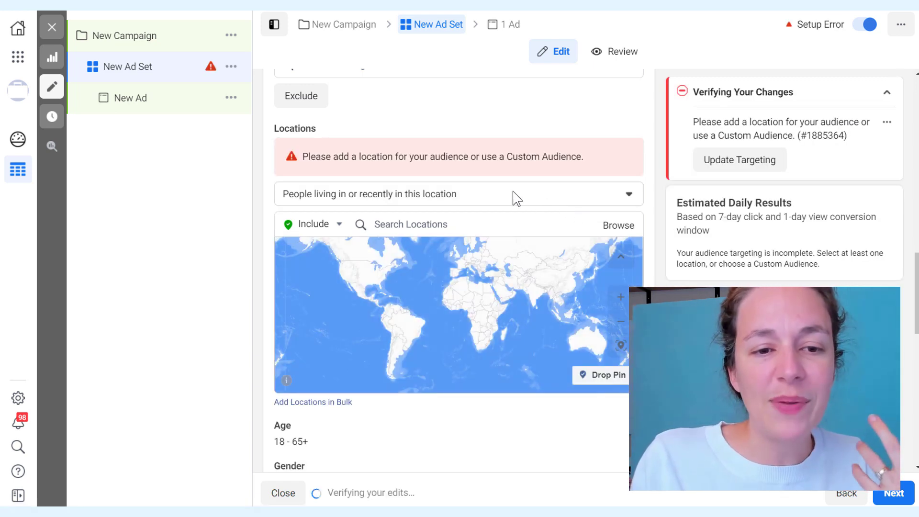
pyautogui.click(512, 191)
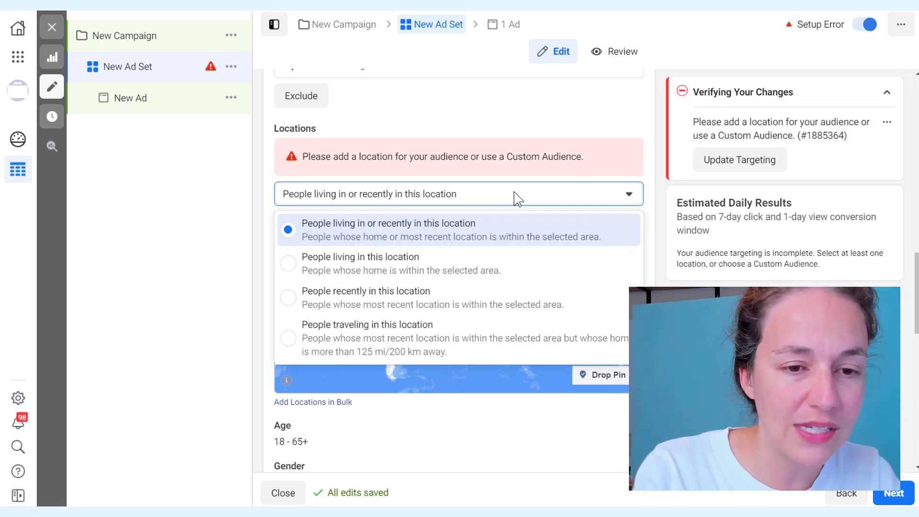
pyautogui.click(459, 196)
pyautogui.click(452, 202)
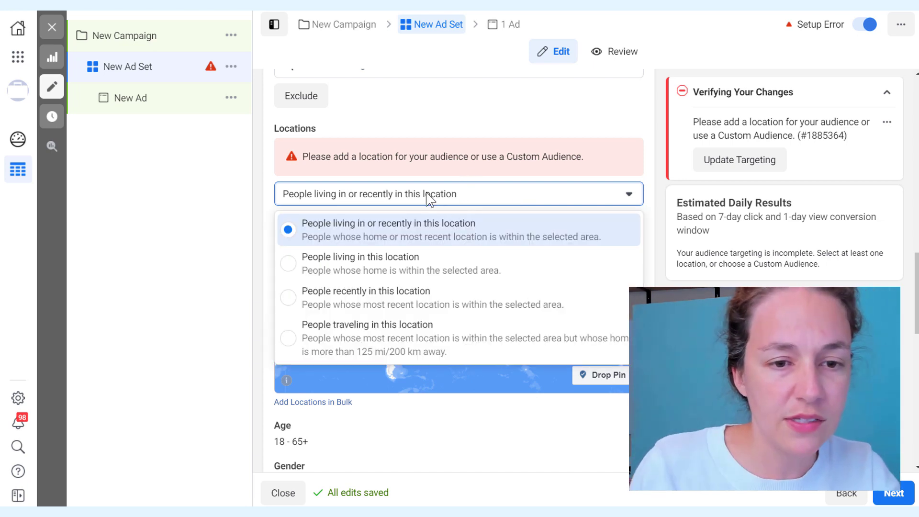
pyautogui.click(172, 254)
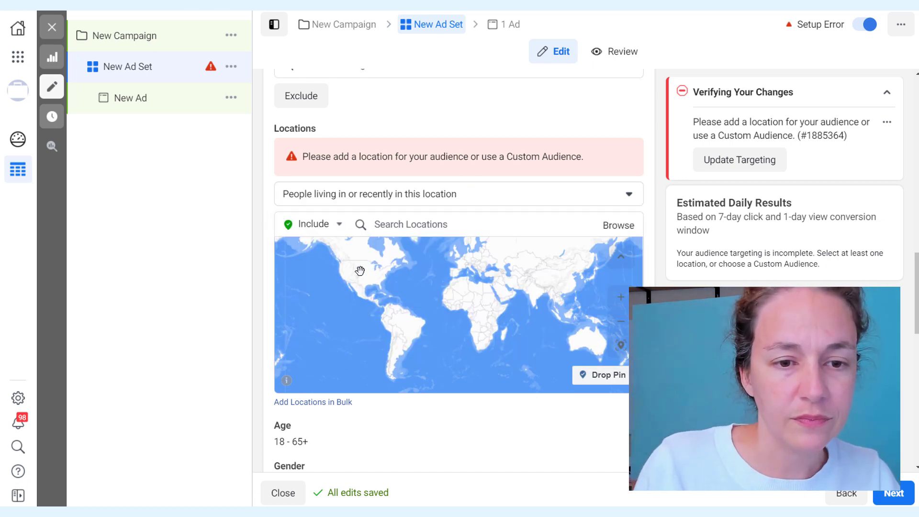
# Add United States as the targeted location via an 'un' search.
pyautogui.click(395, 230)
pyautogui.write('united')
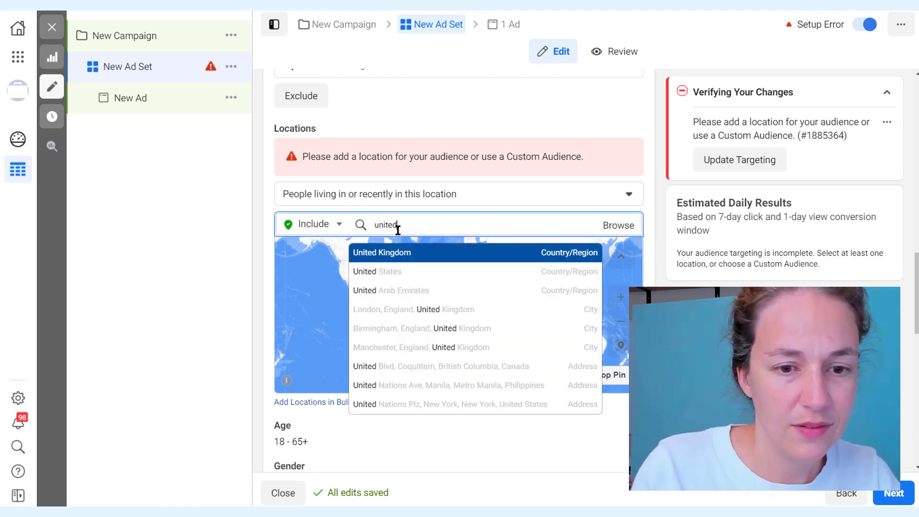
pyautogui.click(388, 272)
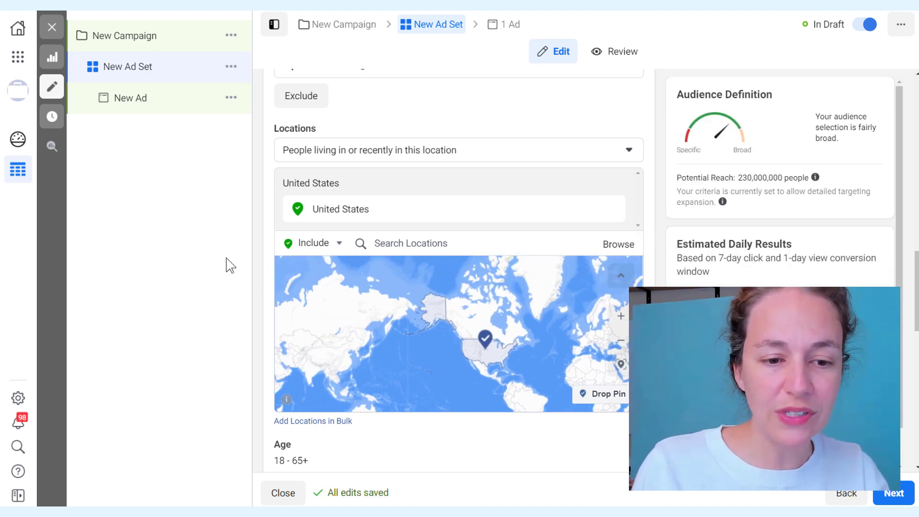
# Add Clean Food to the ad set's detailed targeting and review the resulting audience settings.
pyautogui.scroll(-3, 252, 234)
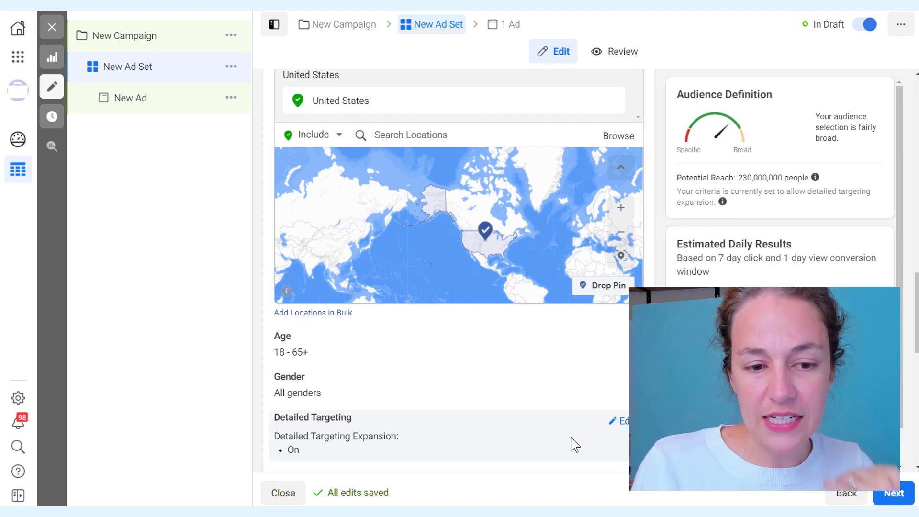
pyautogui.click(618, 422)
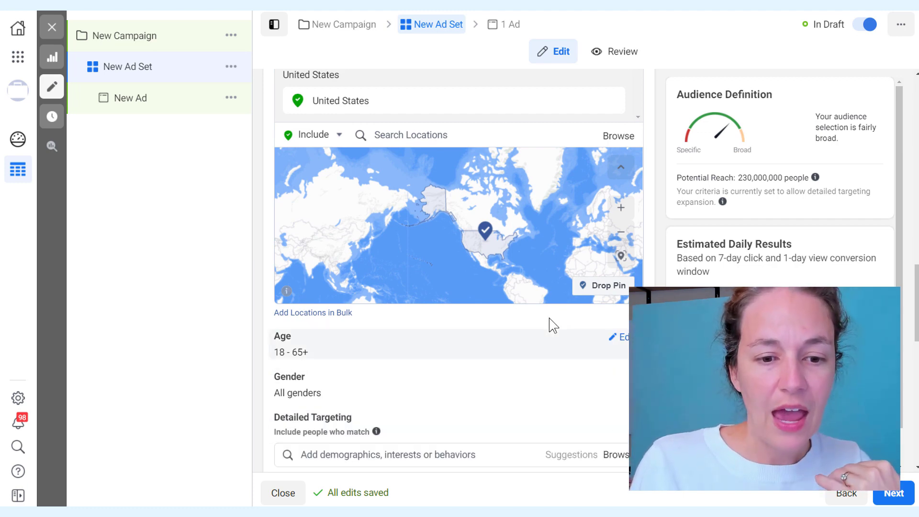
pyautogui.scroll(-6, 549, 318)
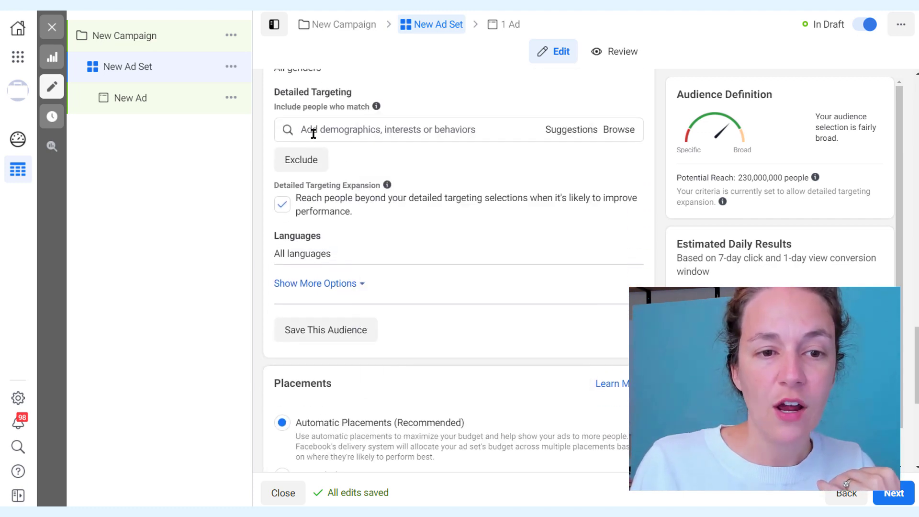
pyautogui.click(425, 129)
pyautogui.write('clean')
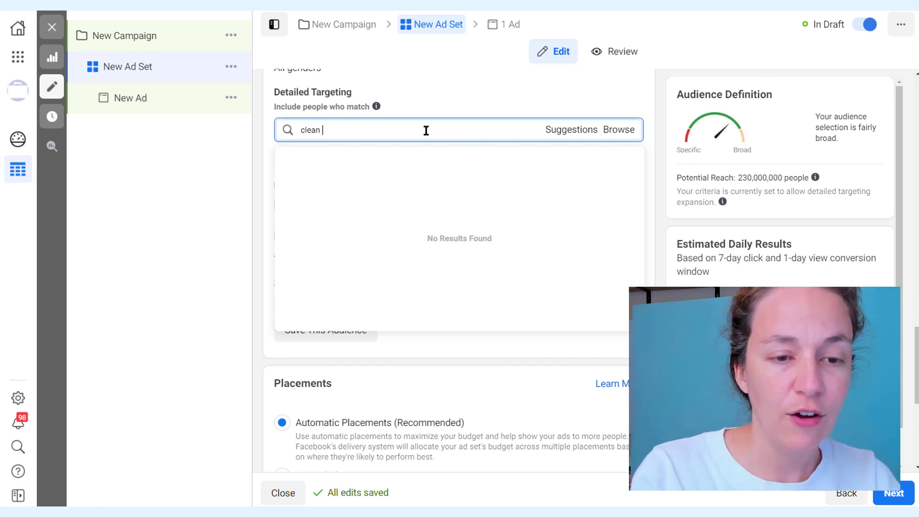
pyautogui.write(' food')
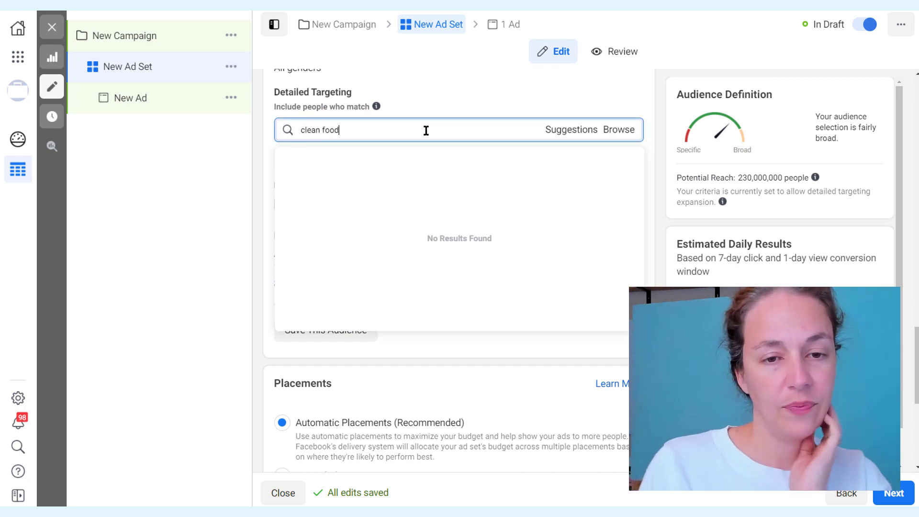
pyautogui.scroll(-1, 359, 151)
pyautogui.scroll(2, 454, 183)
pyautogui.press('BackSpace')
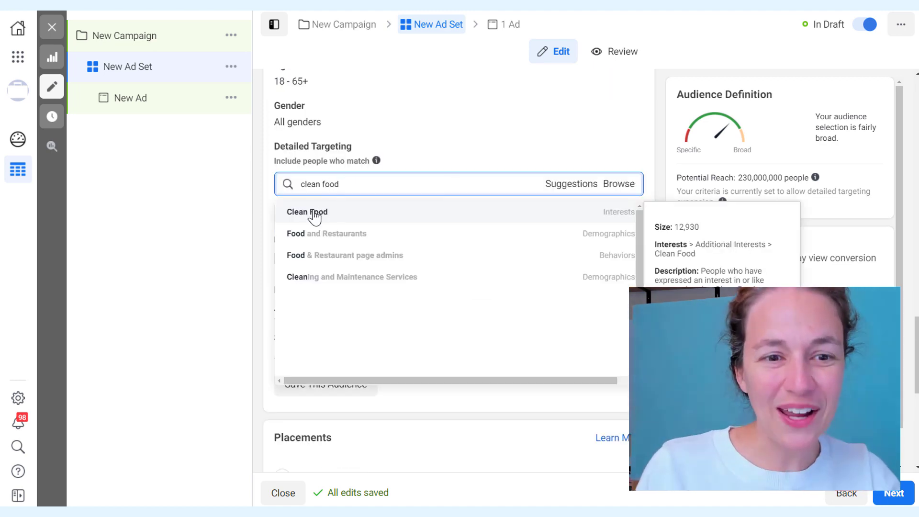
pyautogui.click(315, 216)
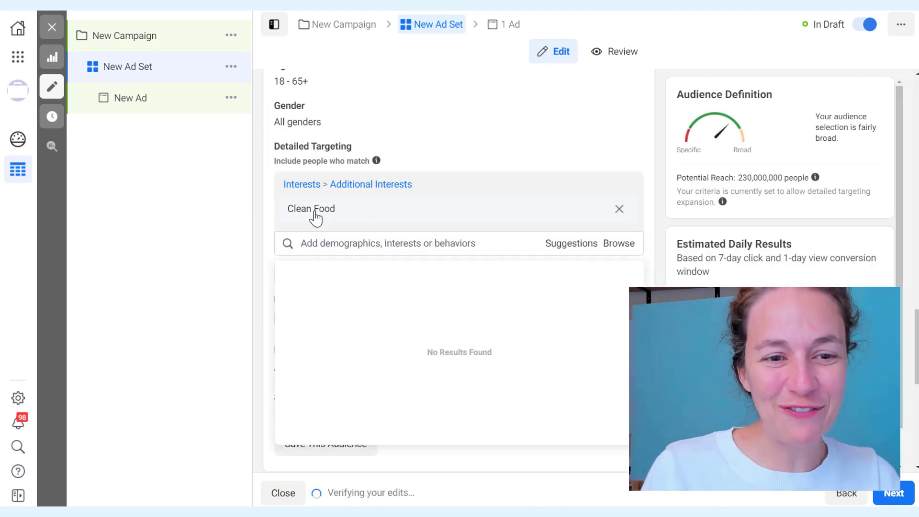
pyautogui.scroll(-3, 689, 239)
pyautogui.scroll(-4, 647, 250)
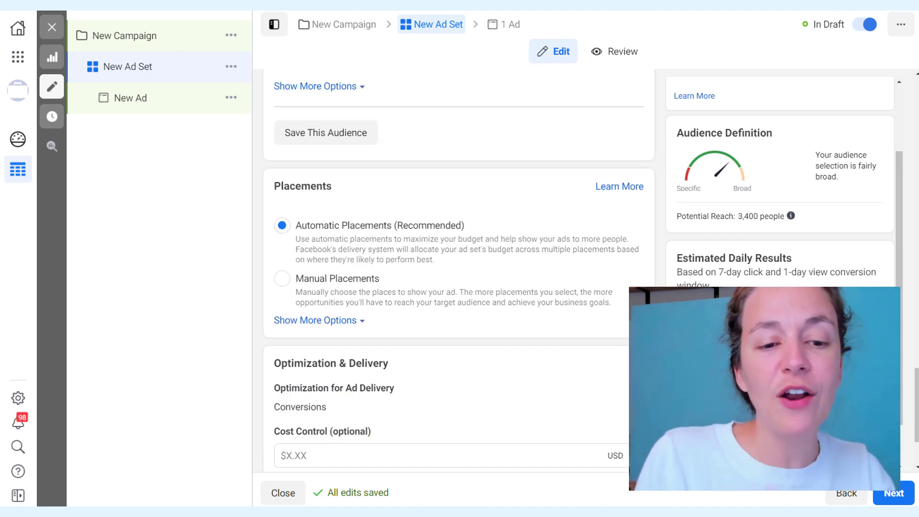
pyautogui.scroll(-2, 459, 268)
pyautogui.scroll(5, 458, 268)
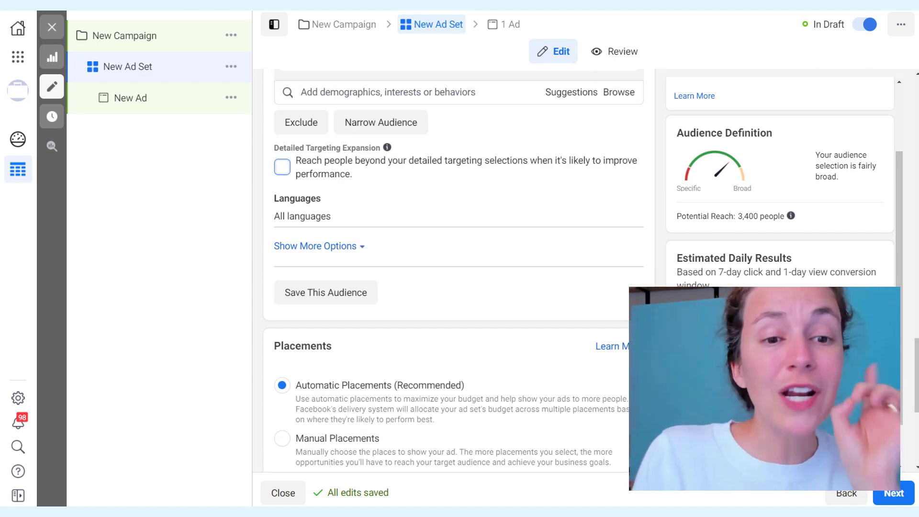
pyautogui.scroll(3, 611, 292)
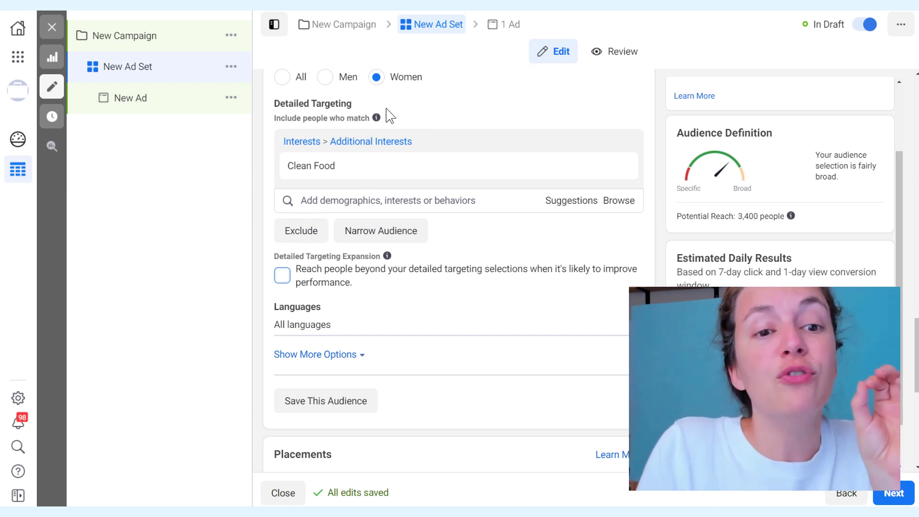
pyautogui.moveTo(320, 171)
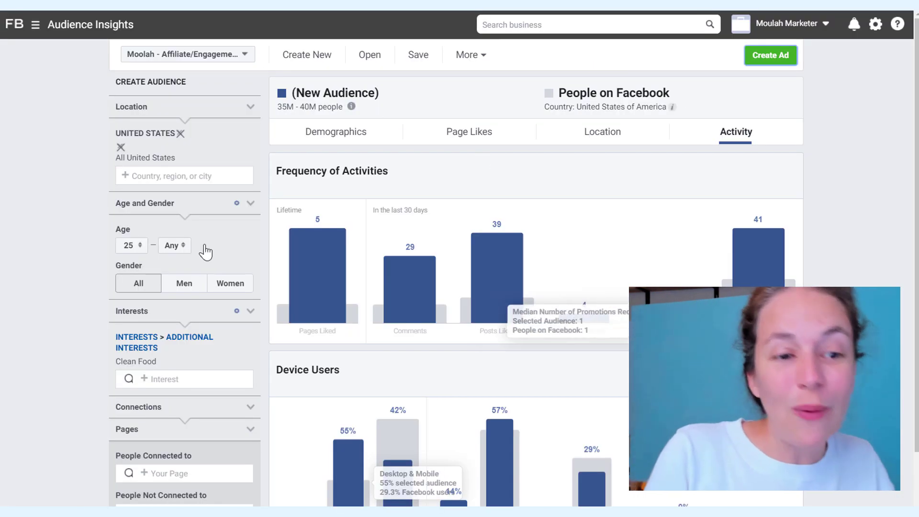
# Show the Clean Food audience's Page Likes and review its top categories and liked pages.
pyautogui.click(474, 133)
pyautogui.scroll(-2, 515, 214)
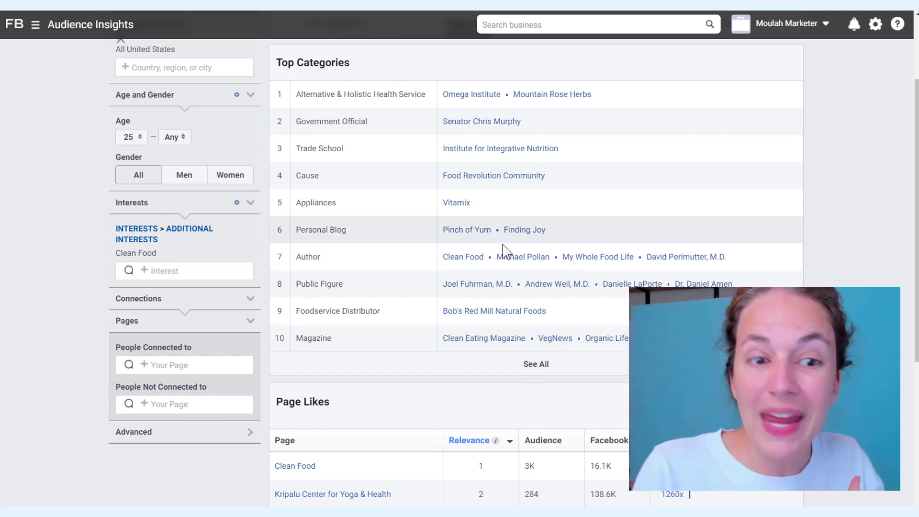
pyautogui.scroll(3, 665, 156)
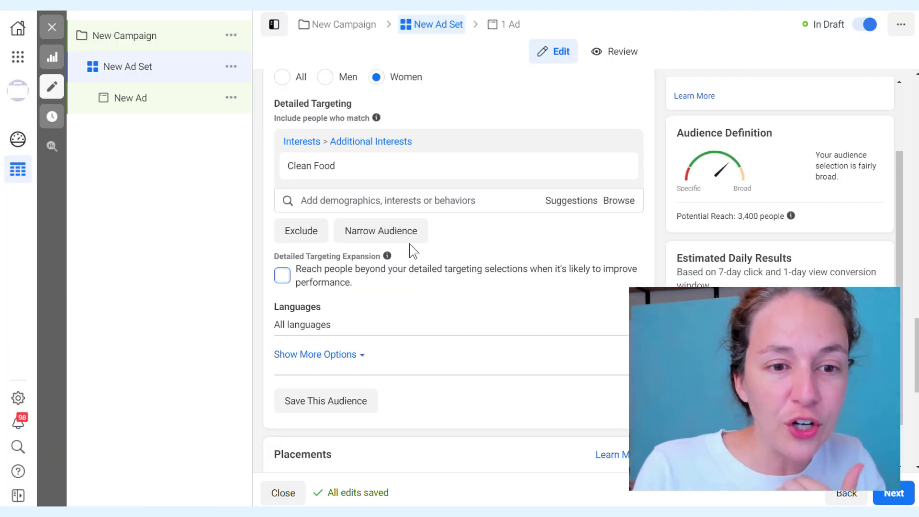
# Add Yoga to the ad set's detailed targeting alongside Clean Food, raising reach to 37,000,000.
pyautogui.click(383, 201)
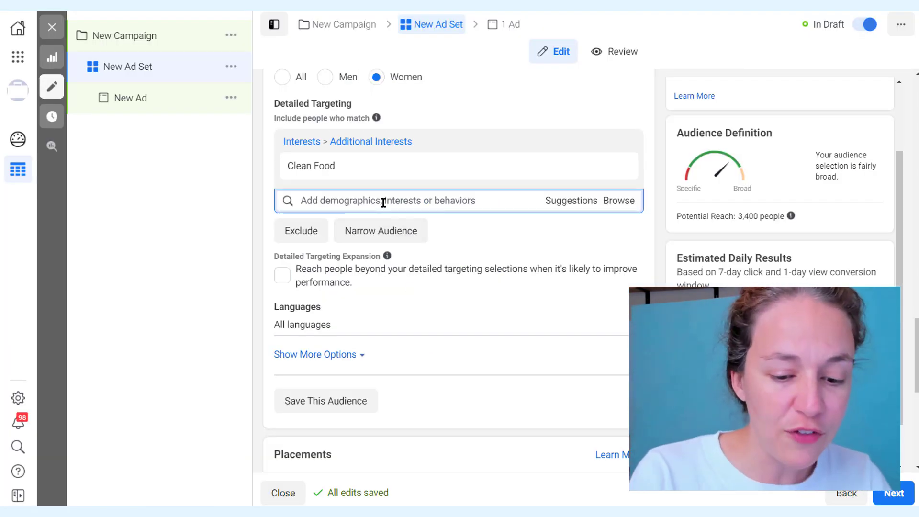
pyautogui.write('yoga')
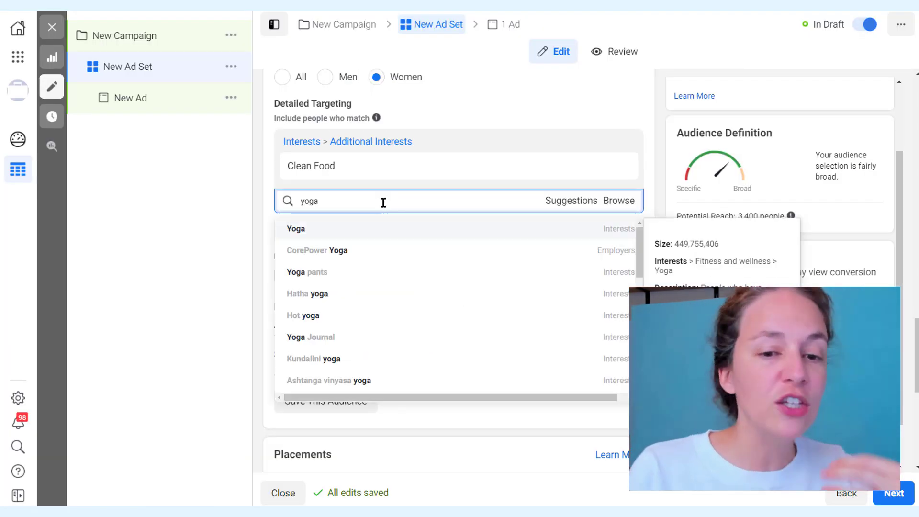
pyautogui.click(324, 236)
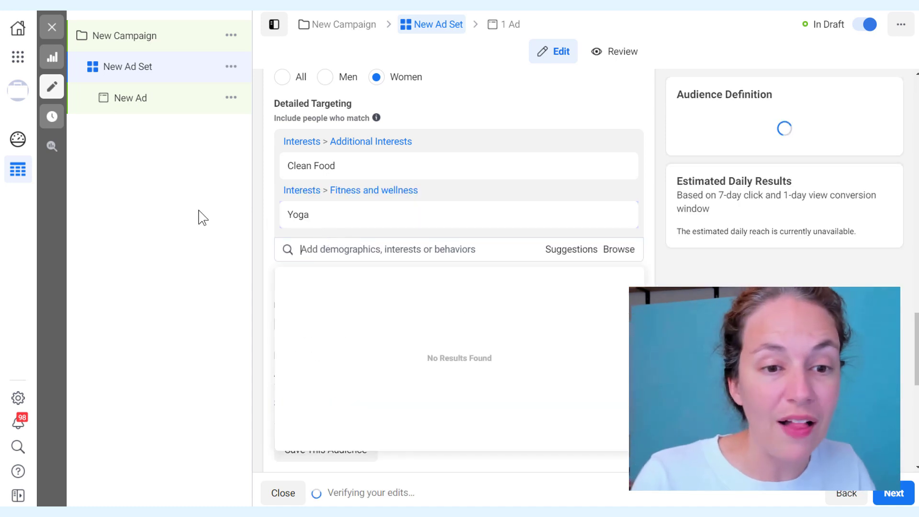
pyautogui.click(225, 256)
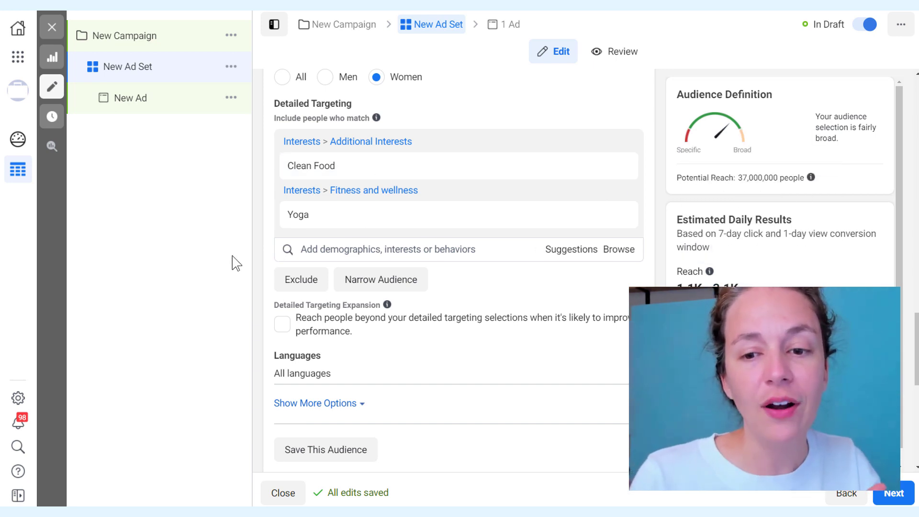
pyautogui.moveTo(798, 180)
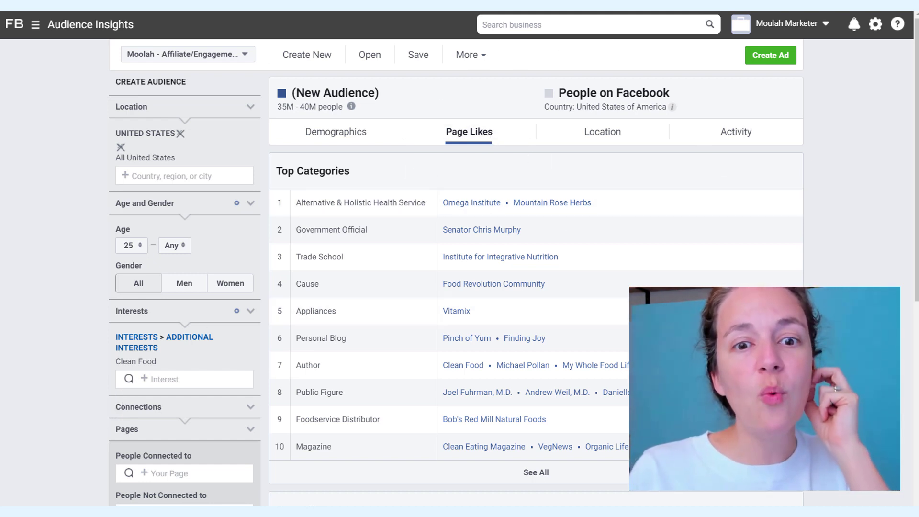
# Show the Clean Food audience's Activity view with Frequency of Activities and Device Users charts.
pyautogui.click(765, 132)
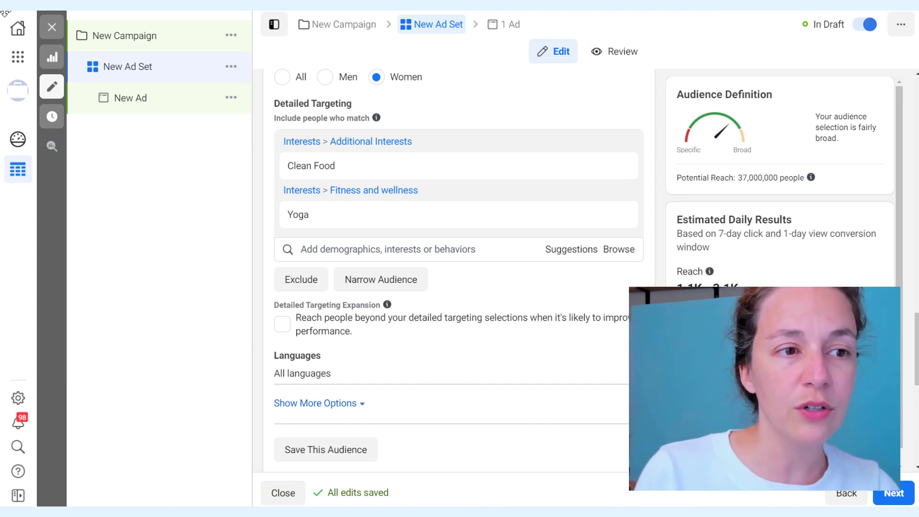
# Search the web for 'set up pixel' and start installing the Facebook pixel.
pyautogui.moveTo(4, 12)
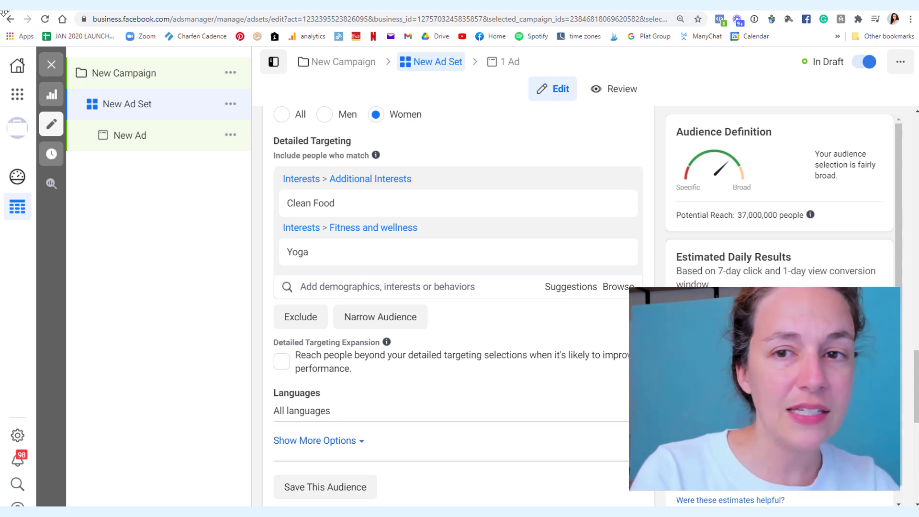
pyautogui.click(304, 22)
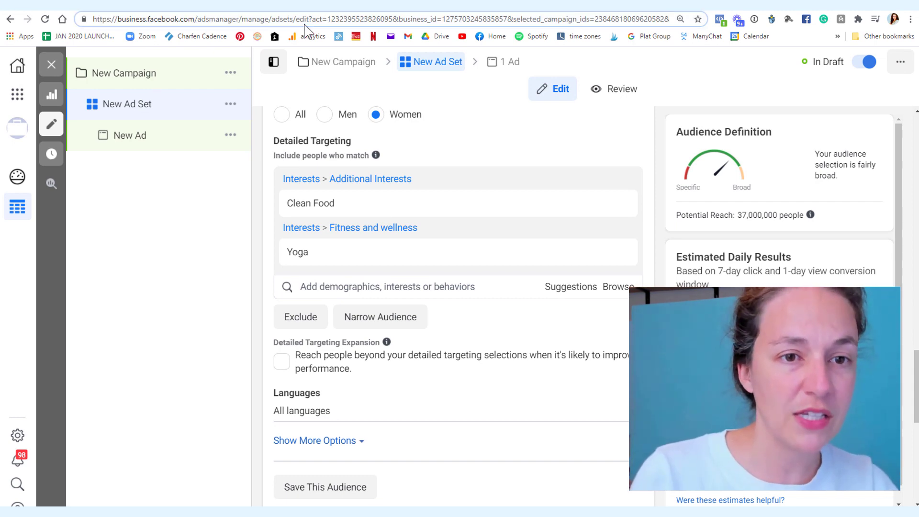
pyautogui.write('set up ')
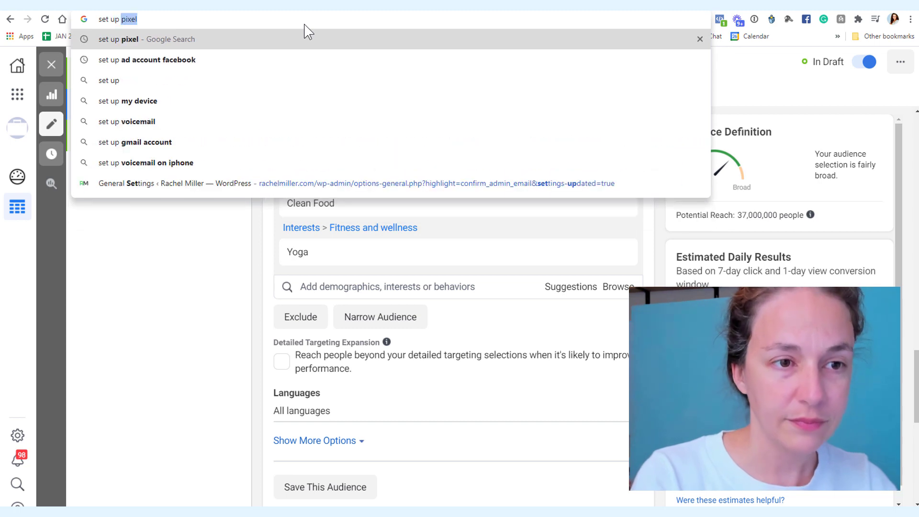
pyautogui.write('pixel')
pyautogui.press('Return')
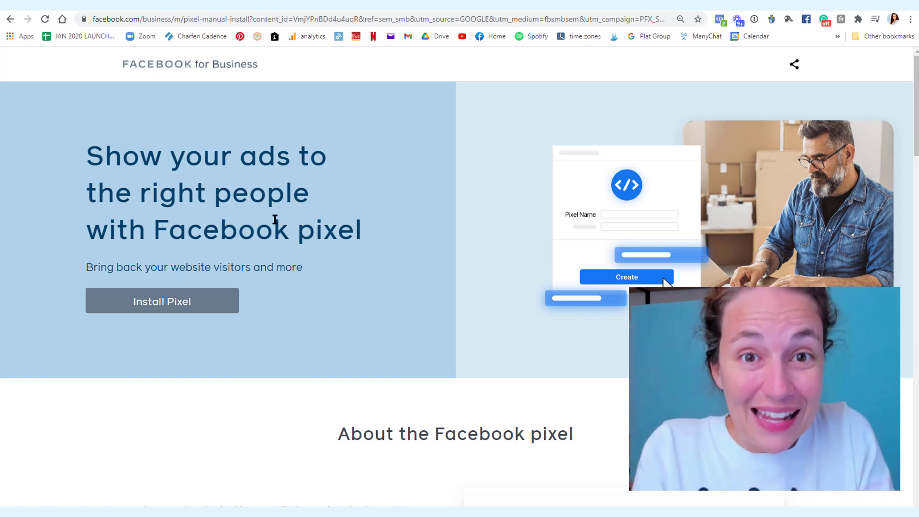
pyautogui.click(167, 306)
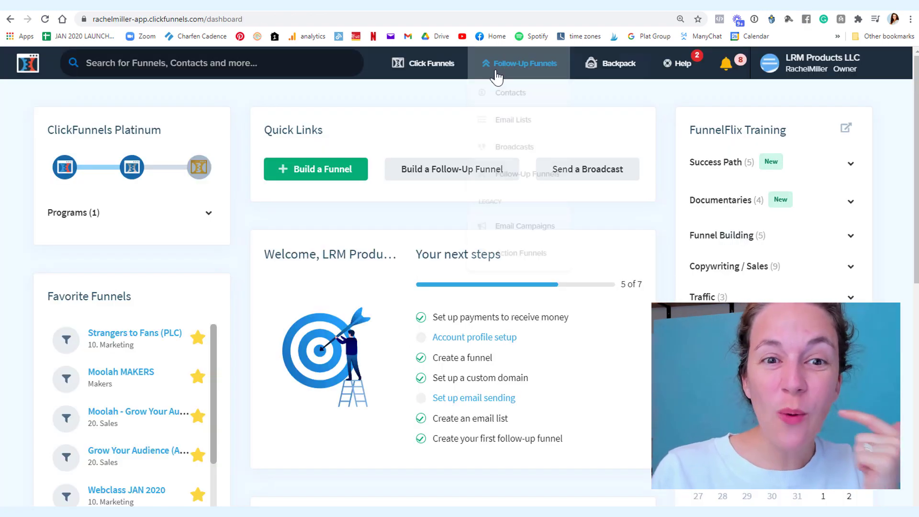
# Confirm the funnel settings' Head Tracking Code field holds the Facebook Pixel Code.
pyautogui.moveTo(426, 64)
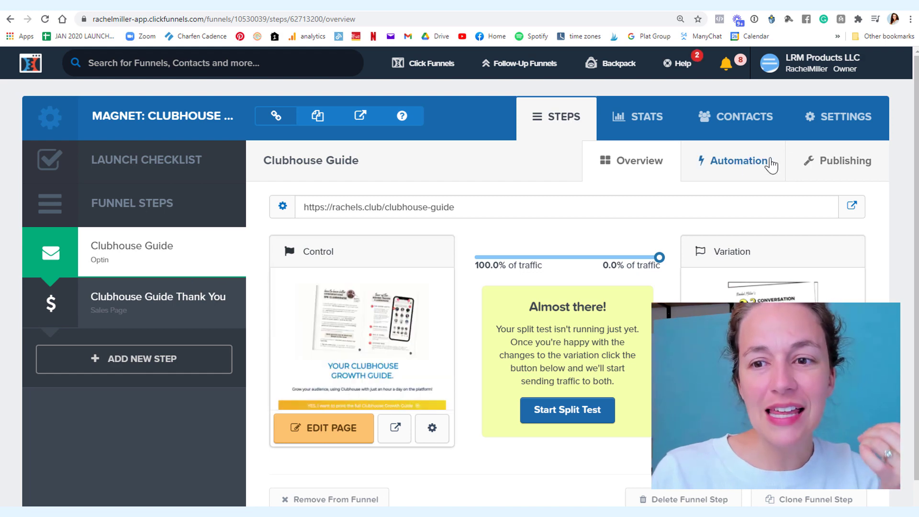
pyautogui.click(832, 122)
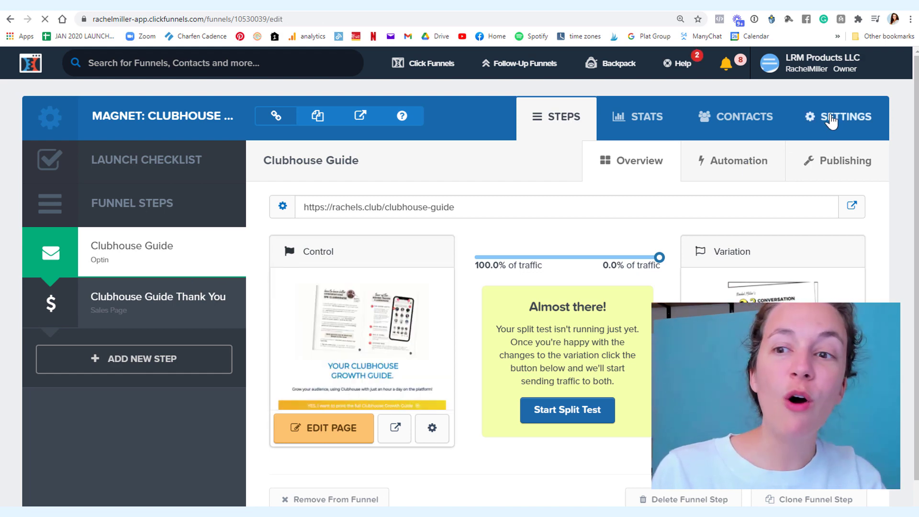
pyautogui.scroll(-3, 485, 341)
pyautogui.scroll(-1, 485, 340)
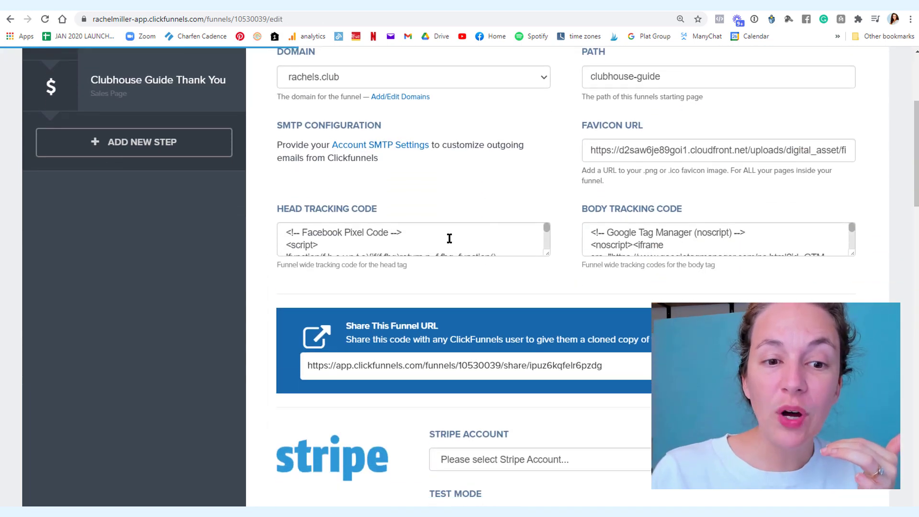
pyautogui.click(289, 235)
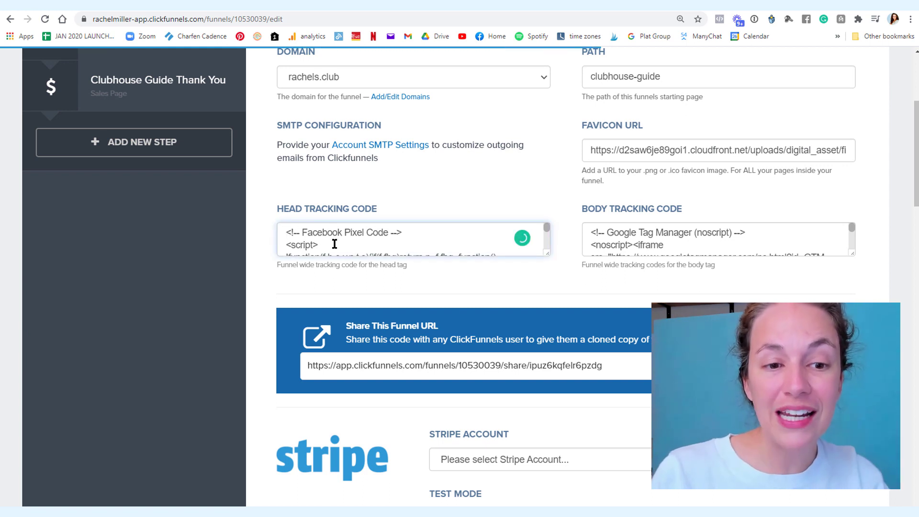
pyautogui.press('Down')
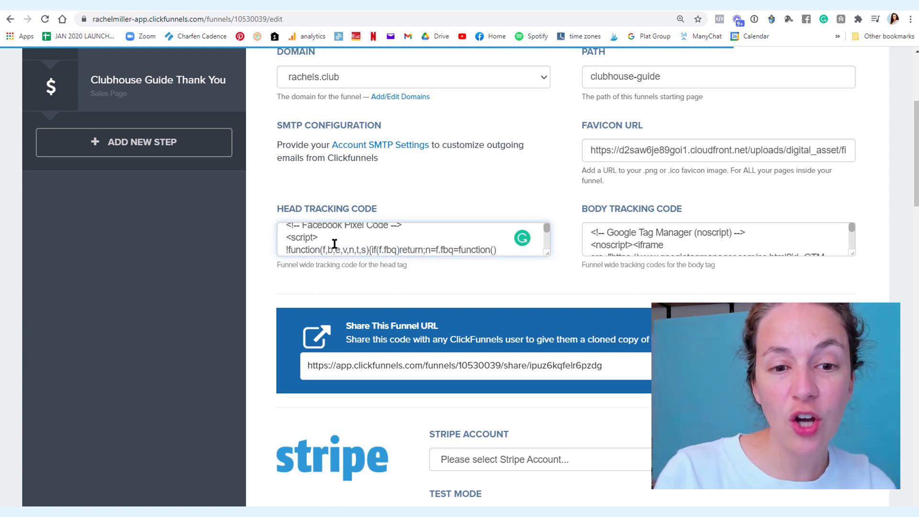
pyautogui.press('Up')
pyautogui.press('Up')
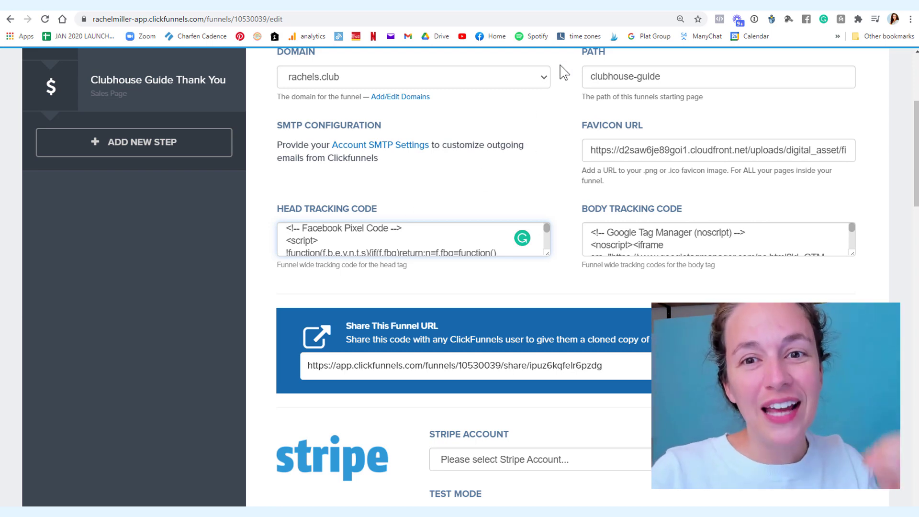
# Go from the Facebook home feed to the Moolah Marketer page.
pyautogui.click(601, 12)
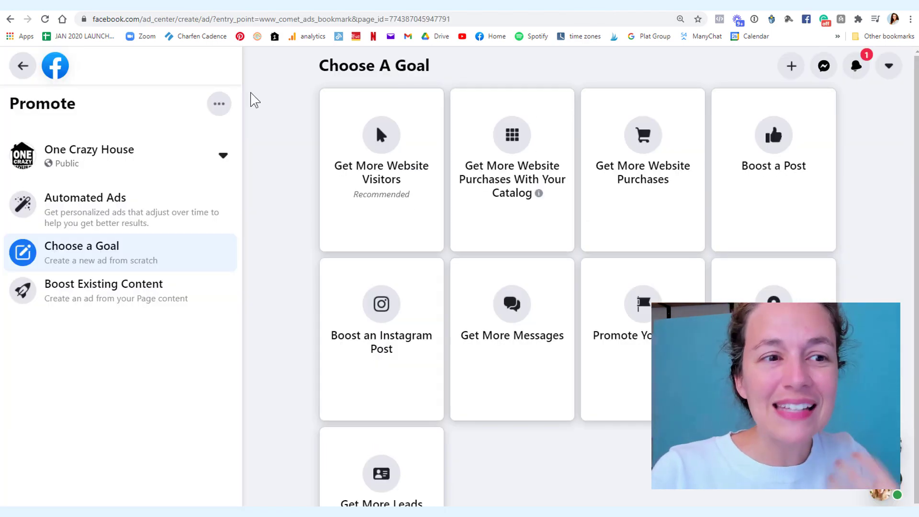
pyautogui.click(60, 74)
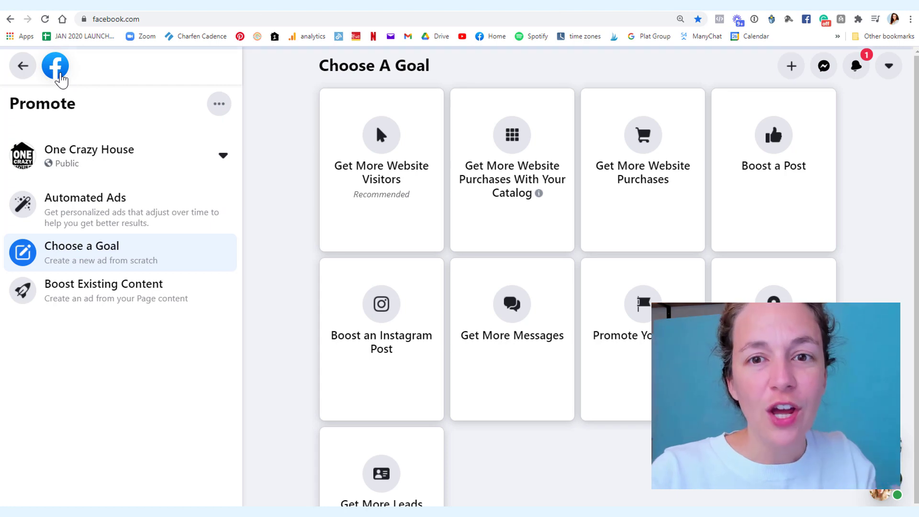
pyautogui.scroll(-5, 63, 216)
pyautogui.scroll(-12, 82, 375)
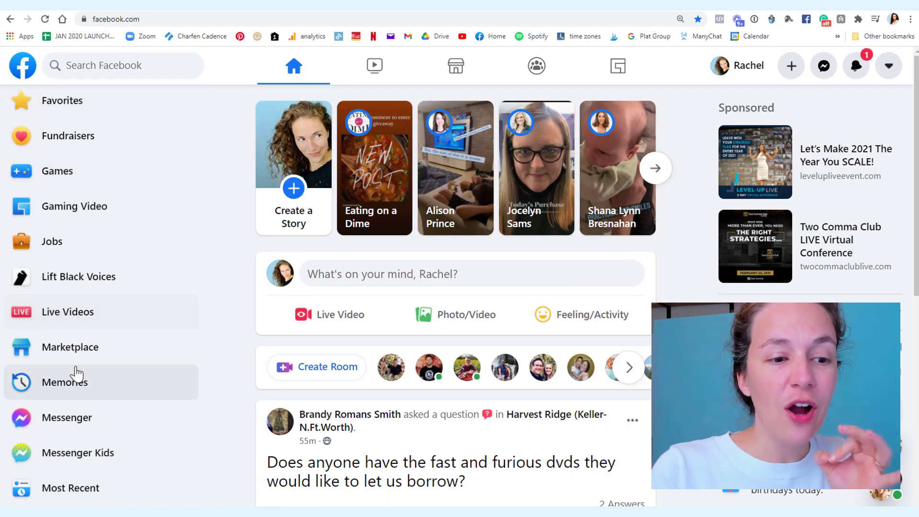
pyautogui.scroll(-3, 124, 331)
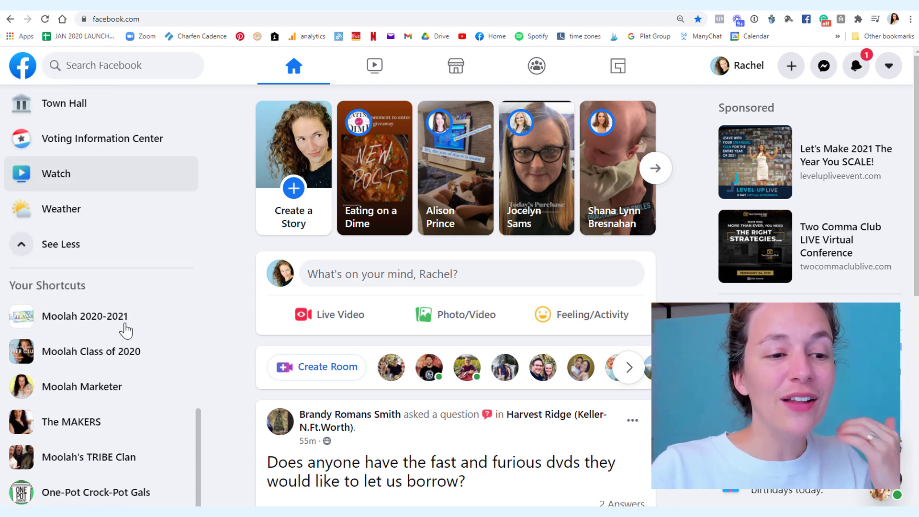
pyautogui.click(83, 396)
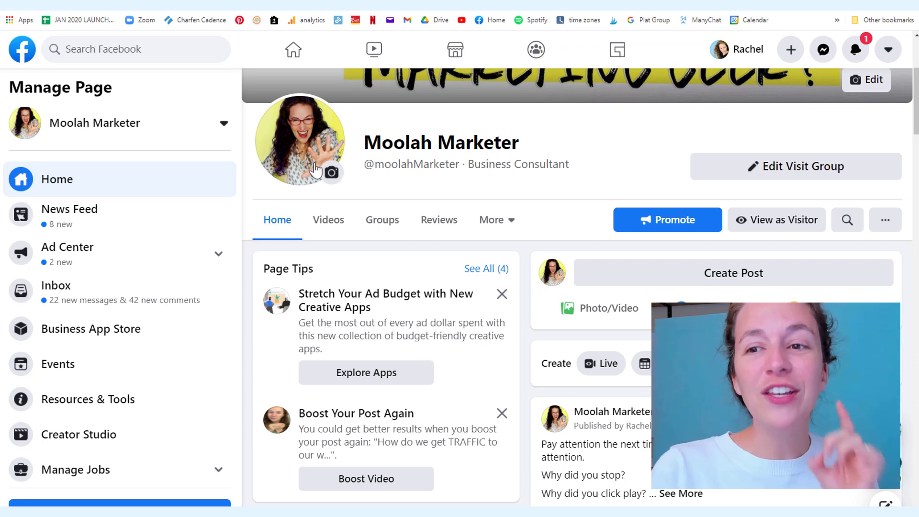
pyautogui.scroll(-3, 627, 217)
# Paste the promo template into a new page post and select its [vertical] placeholder.
pyautogui.click(732, 176)
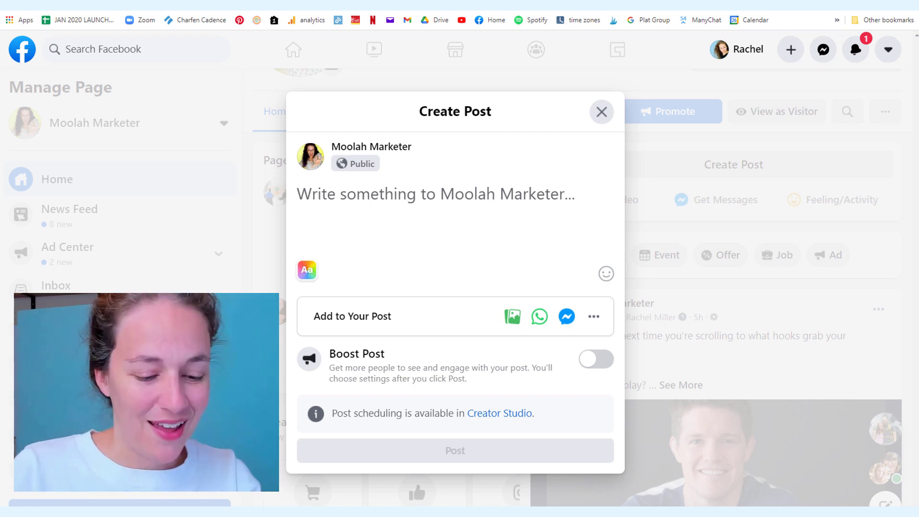
pyautogui.write('There’s a reason [vertical] are obsessing over this [product category].  Finally — take the [negative thing, i.e. hassle, challenge, guesswork] out of [activity].  [Product Name] lets you [benefit1, benefit 2, and benefit3] with ease. Learn more here >>> [link]')
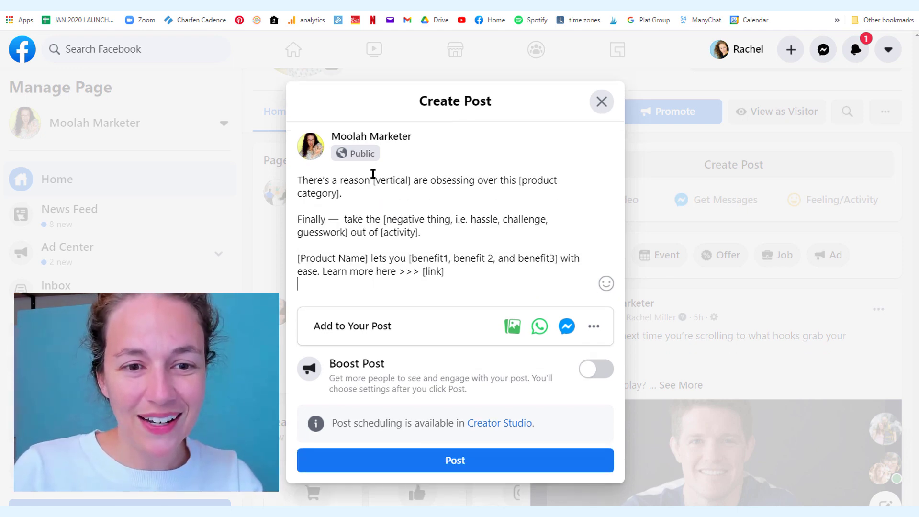
pyautogui.moveTo(376, 179); pyautogui.dragTo(408, 178)
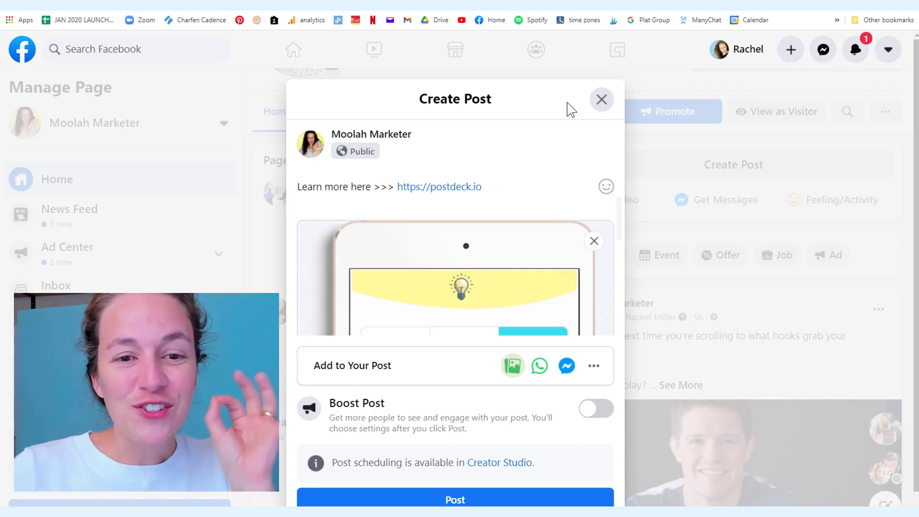
# Publish the PostDeck promo post with its graphic to the Moolah Marketer page.
pyautogui.scroll(2, 563, 203)
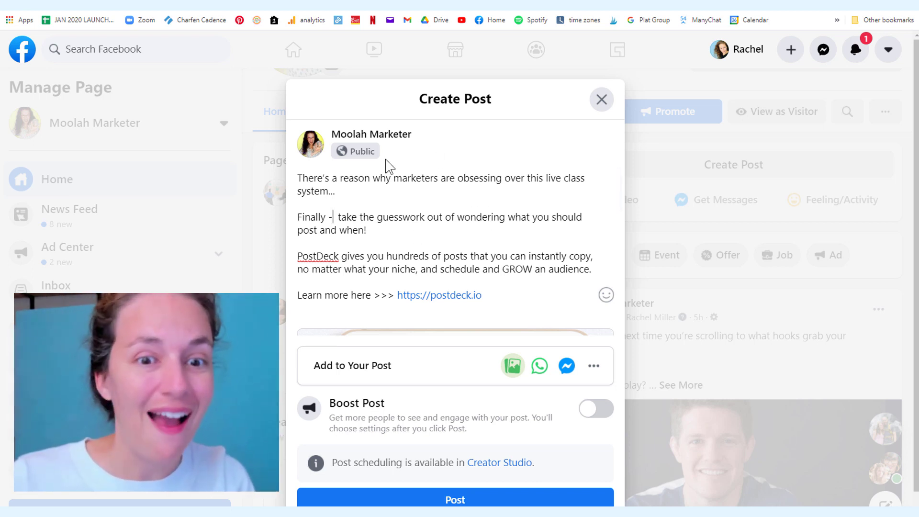
pyautogui.scroll(-8, 462, 246)
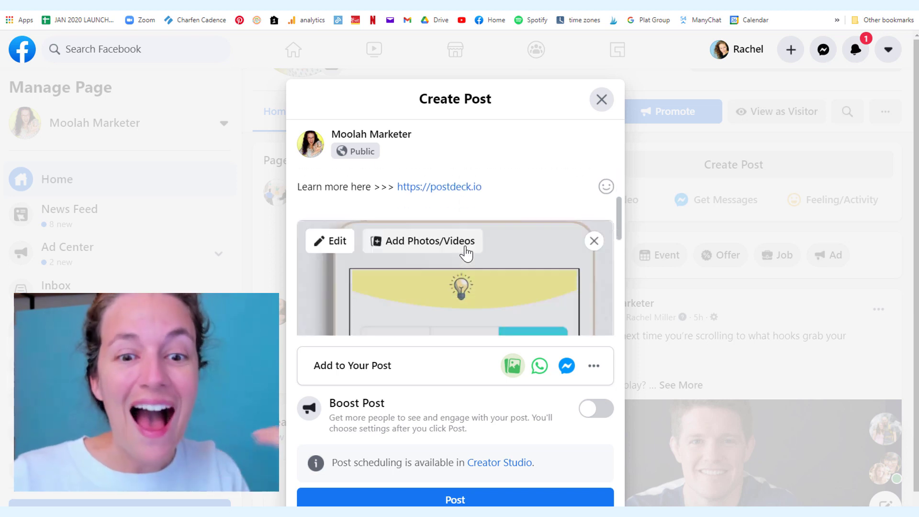
pyautogui.scroll(-3, 514, 245)
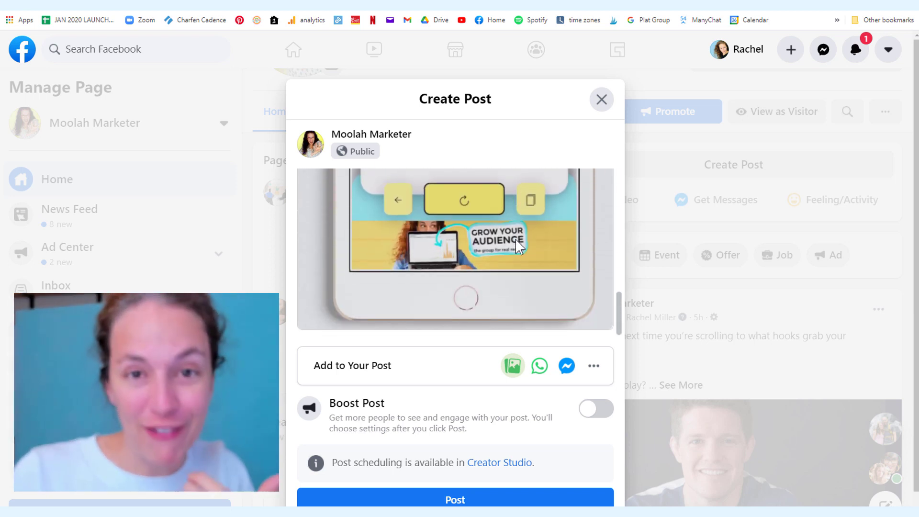
pyautogui.scroll(-2, 486, 357)
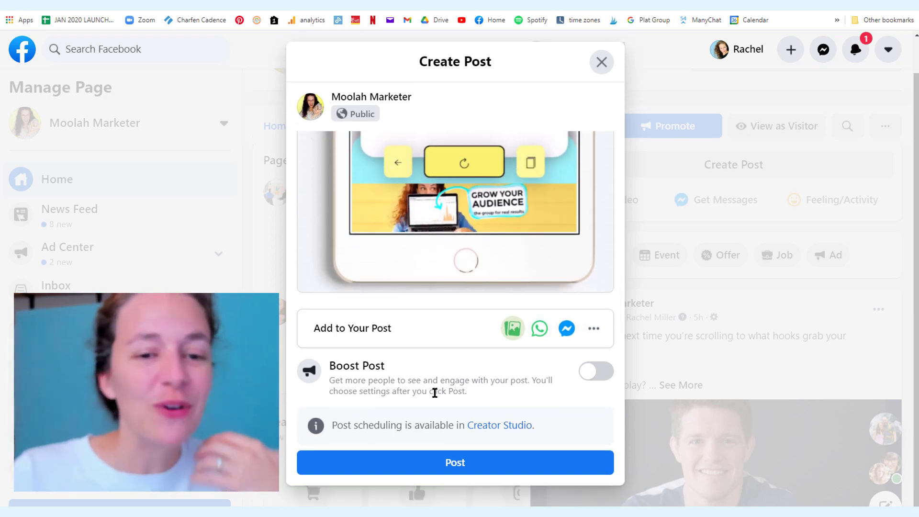
pyautogui.click(466, 471)
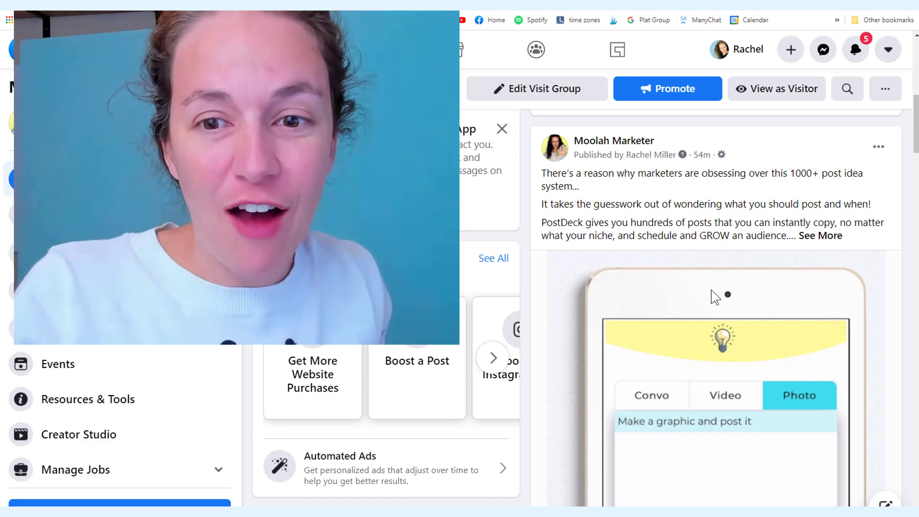
# Scroll through the published PostDeck post to review its 273 reach, 13 engagements and comment.
pyautogui.scroll(-14, 704, 209)
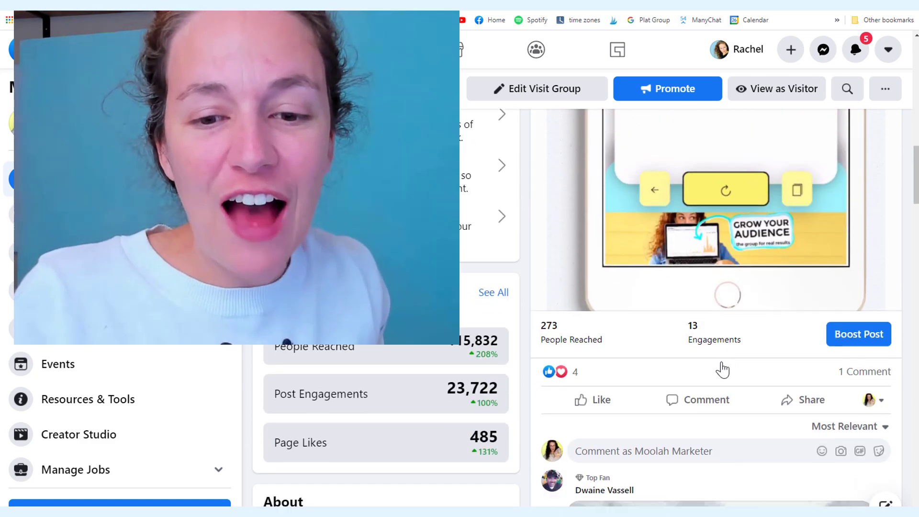
pyautogui.scroll(-5, 656, 411)
pyautogui.scroll(1, 754, 330)
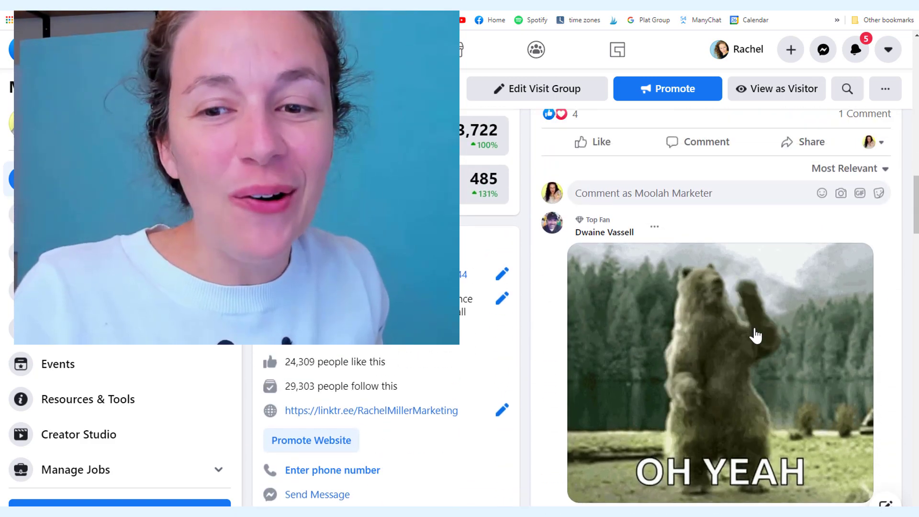
pyautogui.scroll(2, 770, 309)
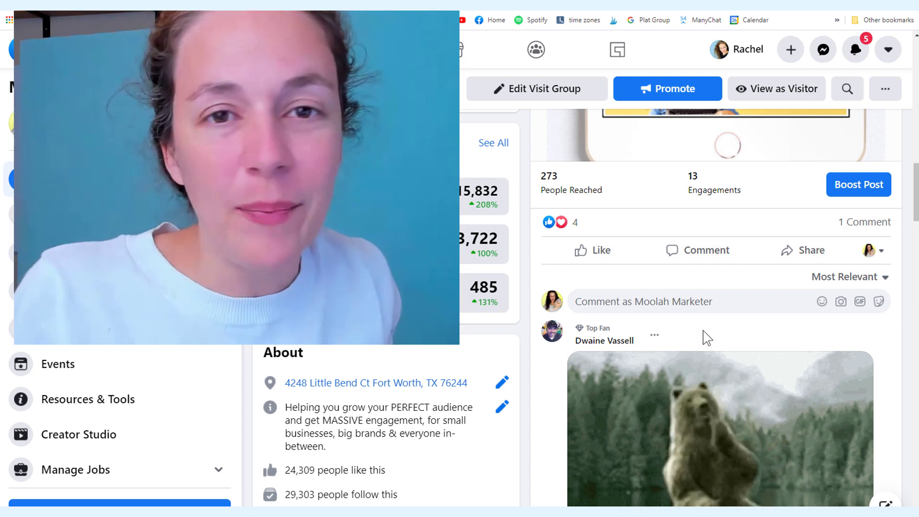
pyautogui.scroll(1, 706, 338)
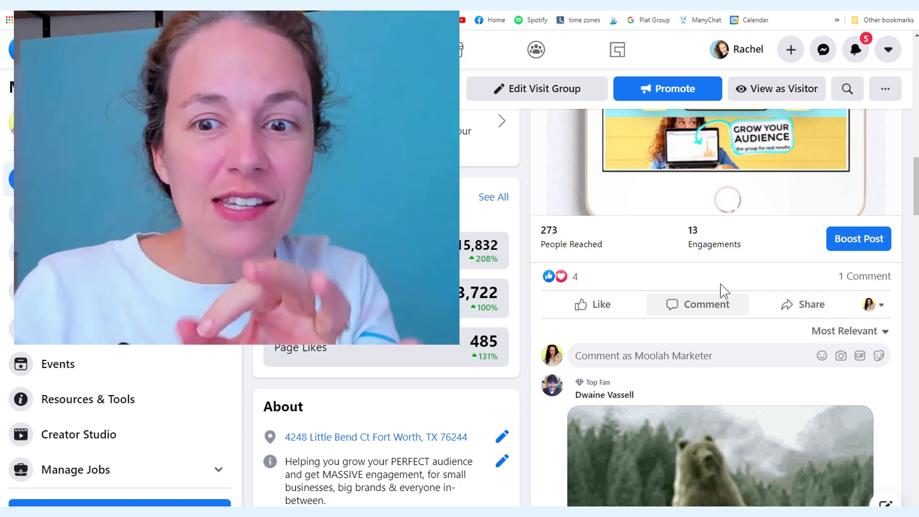
pyautogui.scroll(3, 724, 283)
pyautogui.scroll(5, 725, 282)
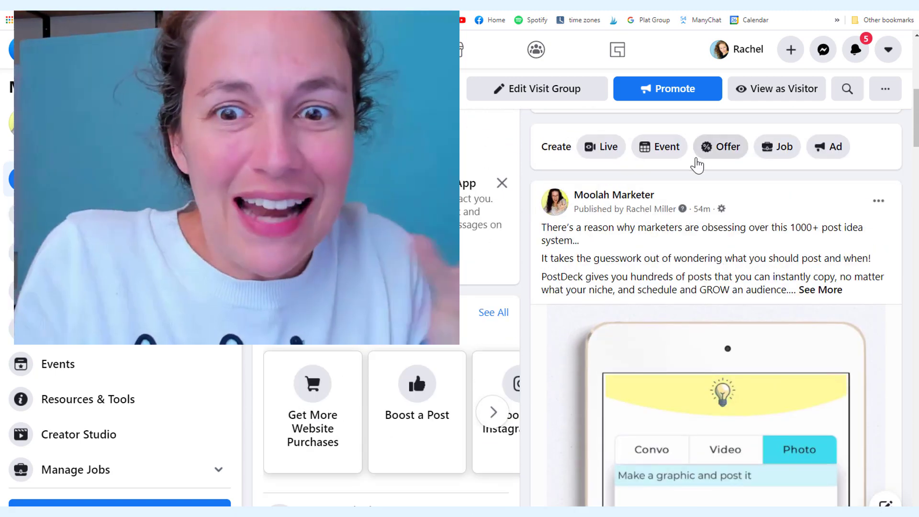
pyautogui.scroll(4, 714, 289)
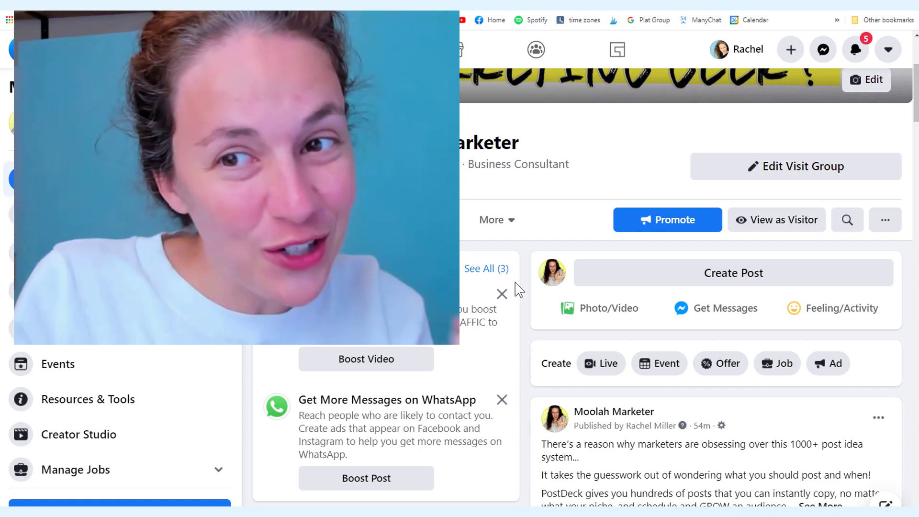
pyautogui.scroll(-5, 650, 381)
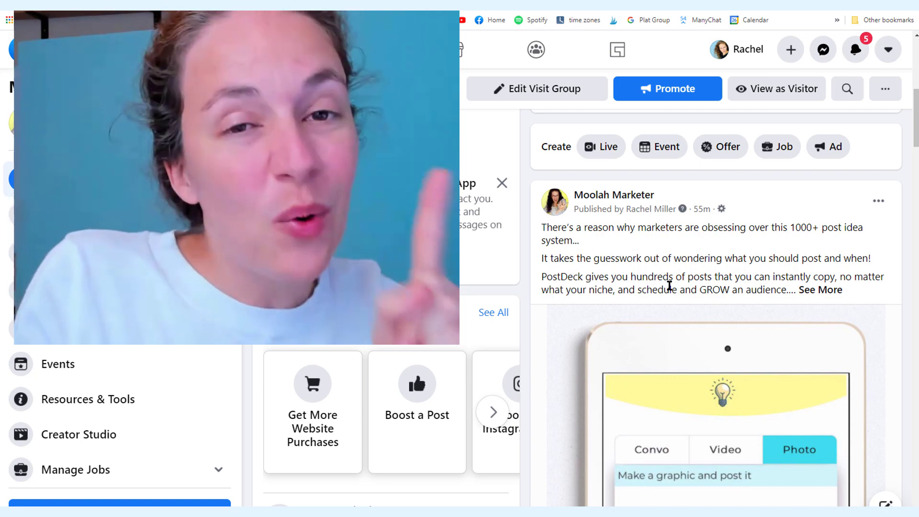
pyautogui.scroll(8, 630, 218)
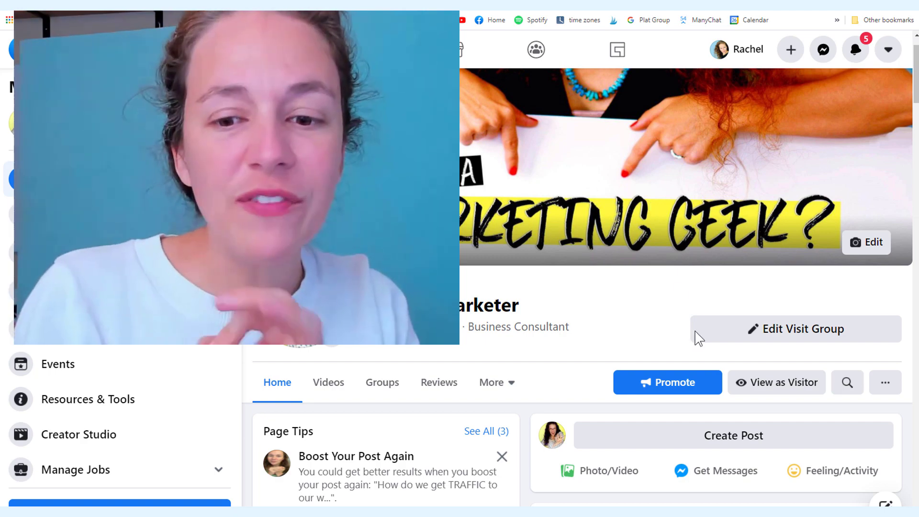
pyautogui.scroll(-10, 696, 338)
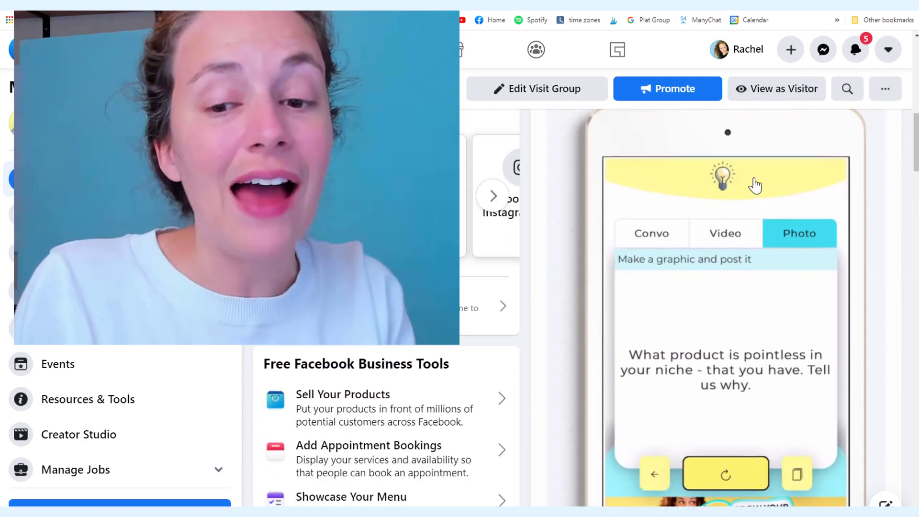
pyautogui.scroll(1, 765, 192)
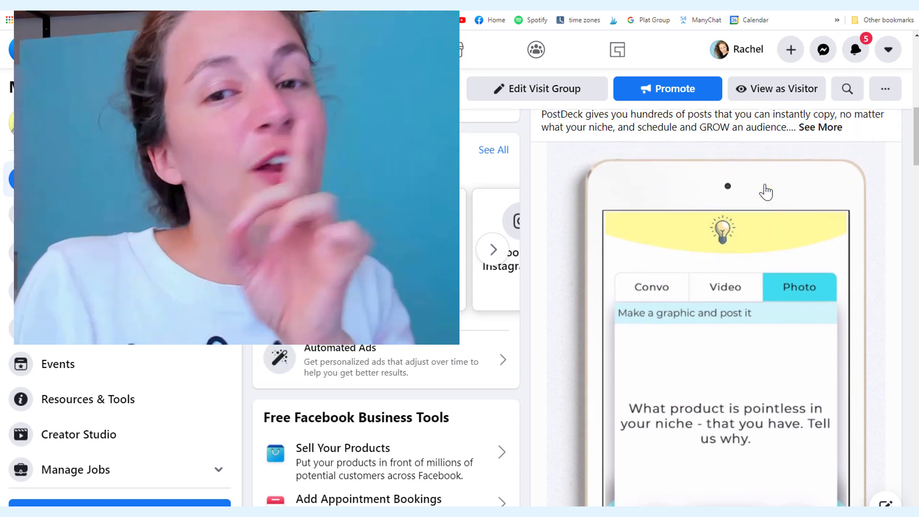